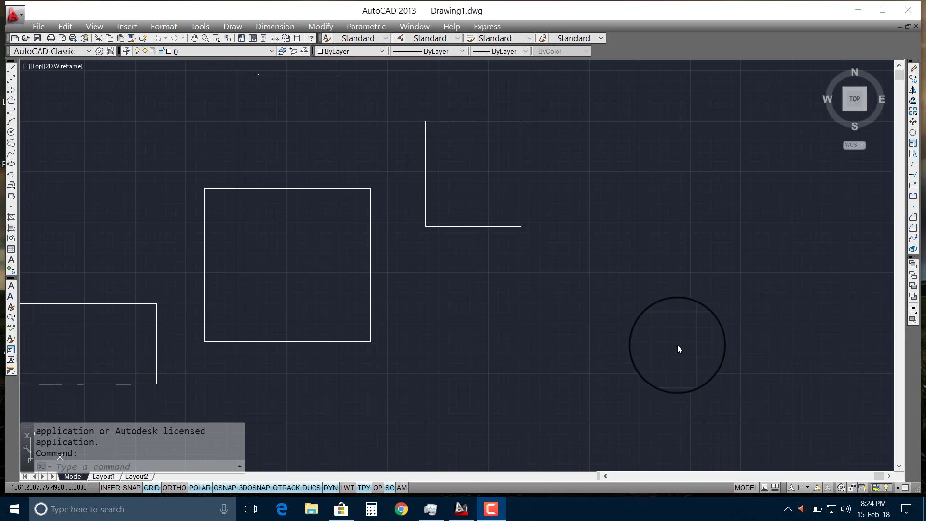
Pan and zoom around the rectangles and top line to inspect the drawing
click(614, 318)
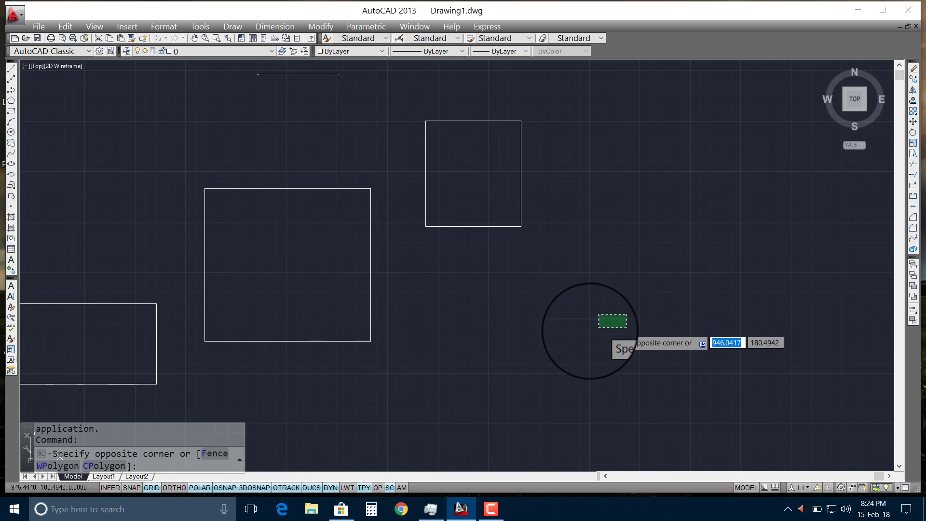
scroll(562, 357, down, 3)
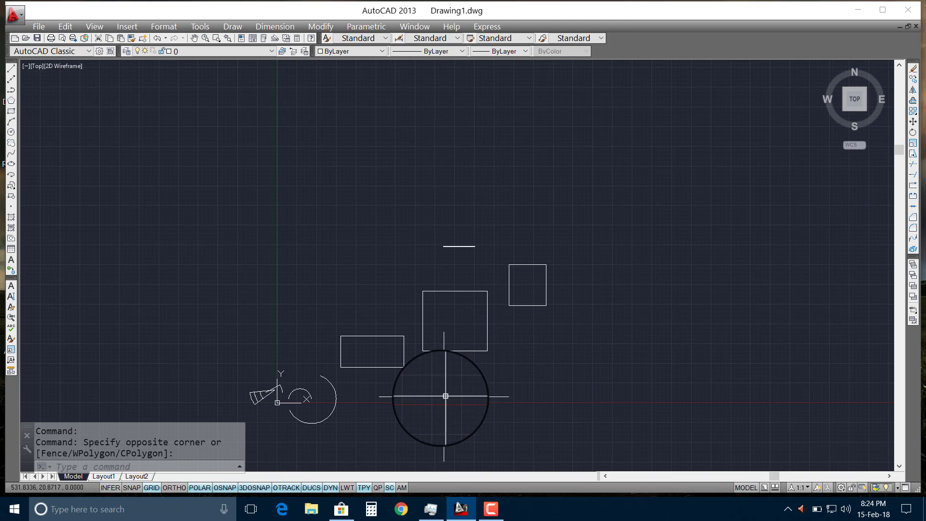
scroll(442, 397, up, 2)
middle_drag(445, 390, 436, 322)
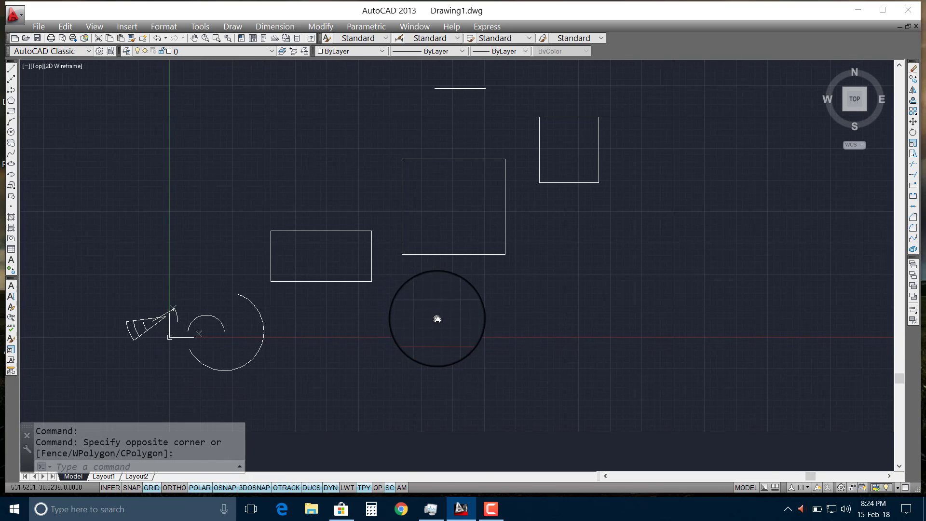
scroll(232, 327, up, 2)
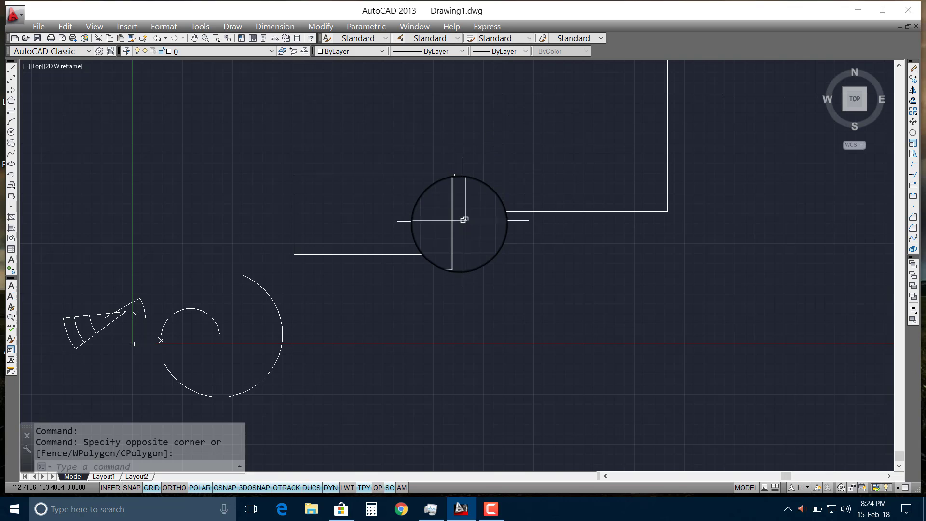
scroll(459, 224, down, 2)
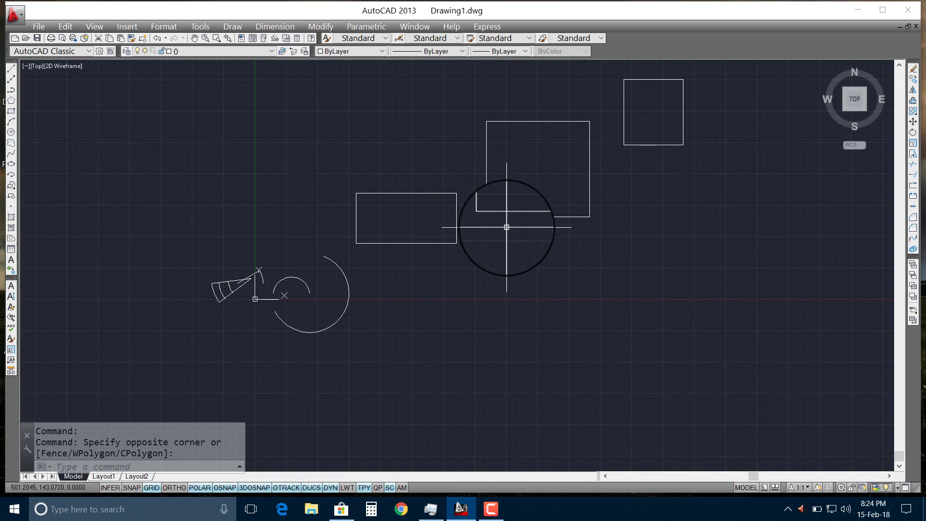
middle_drag(507, 228, 473, 252)
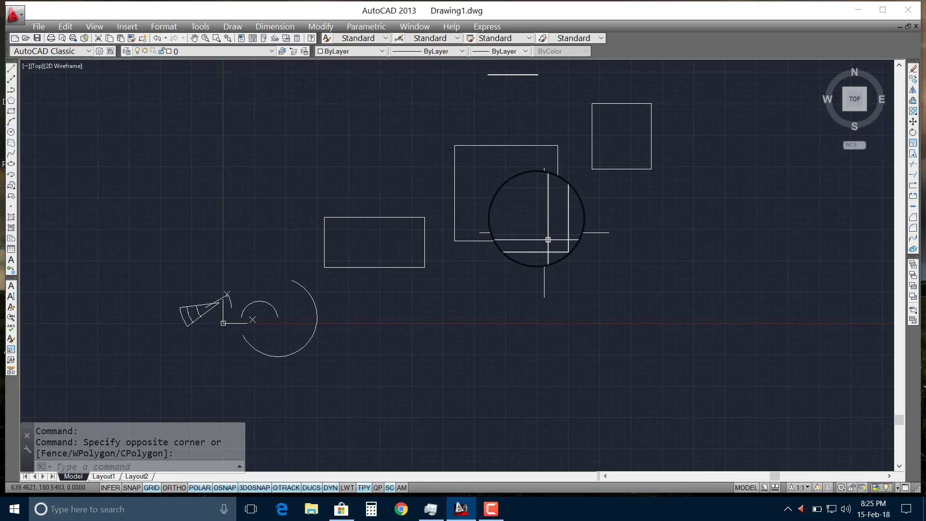
scroll(535, 217, up, 2)
scroll(535, 218, up, 2)
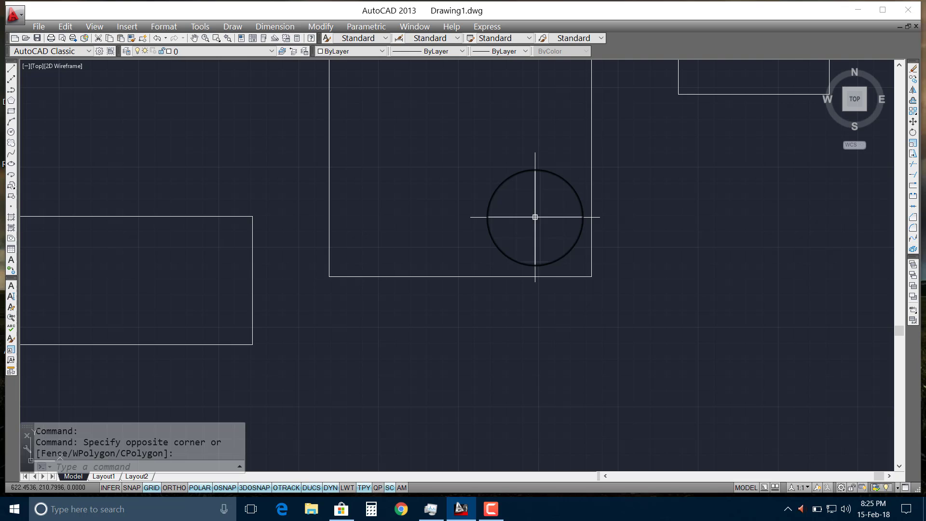
scroll(555, 284, up, 4)
scroll(556, 285, up, 4)
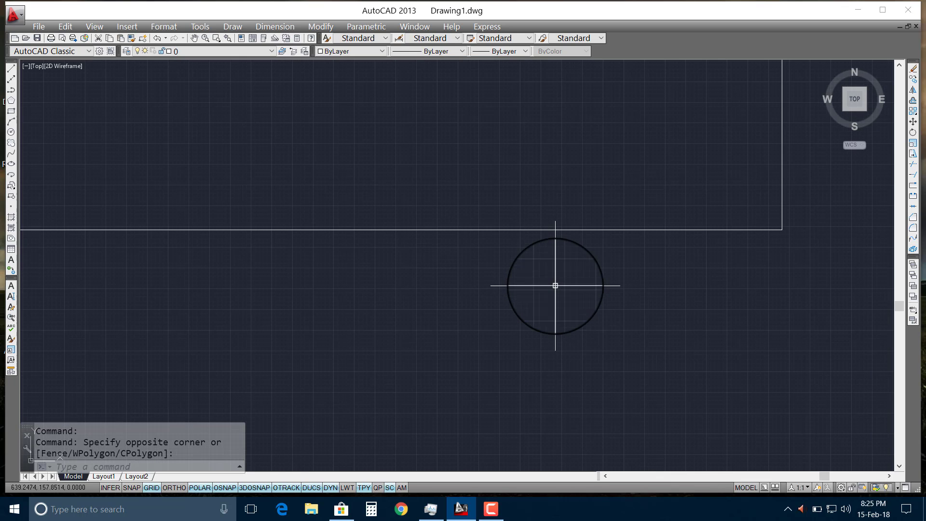
scroll(555, 285, down, 4)
scroll(555, 284, down, 3)
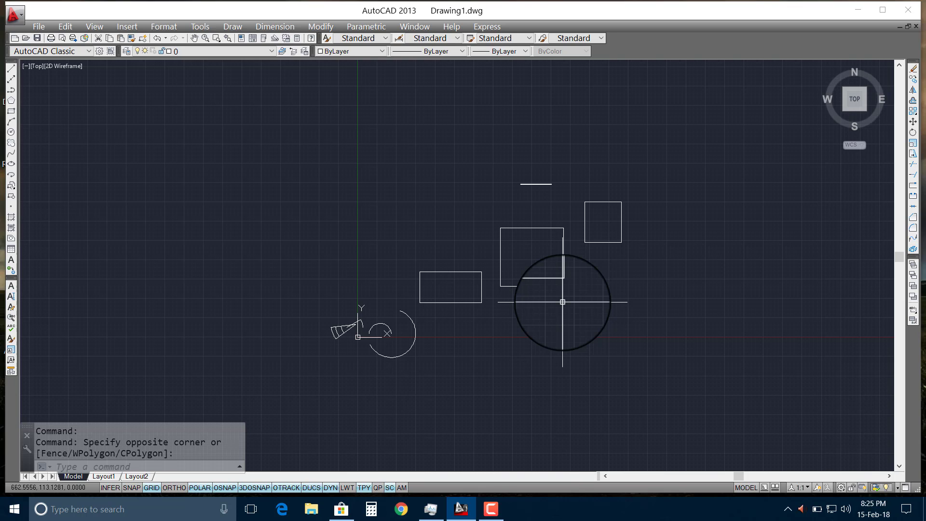
scroll(562, 302, up, 4)
scroll(562, 302, up, 4)
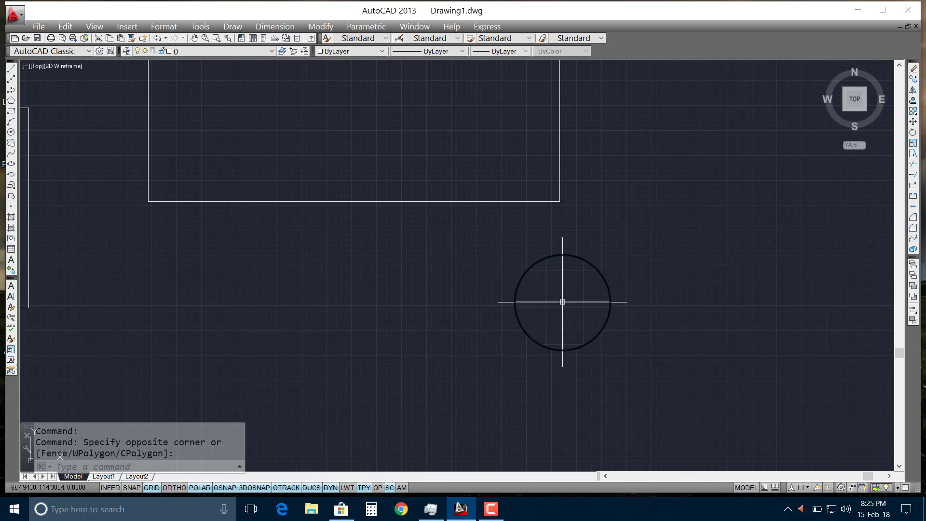
scroll(563, 302, down, 3)
scroll(563, 302, down, 3)
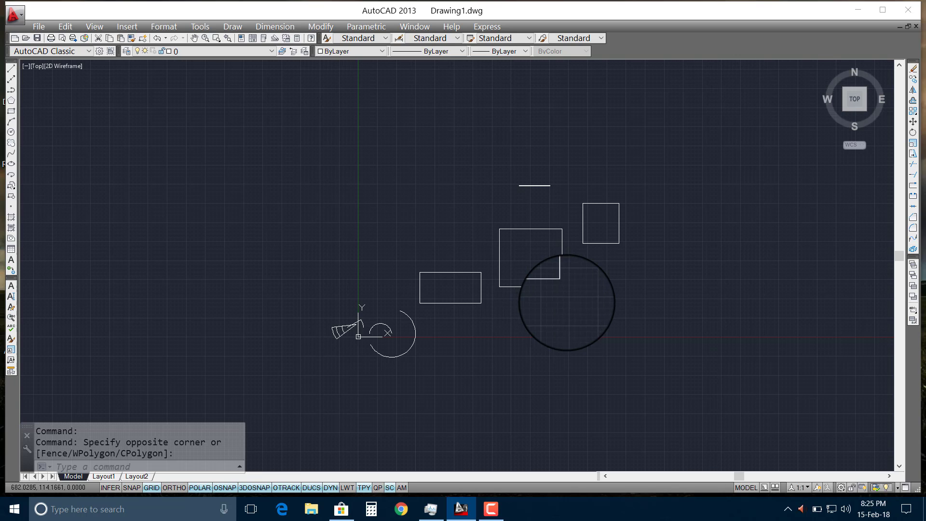
mouse_move(567, 302)
middle_down()
mouse_move(521, 306)
mouse_move(277, 256)
mouse_move(463, 269)
middle_up()
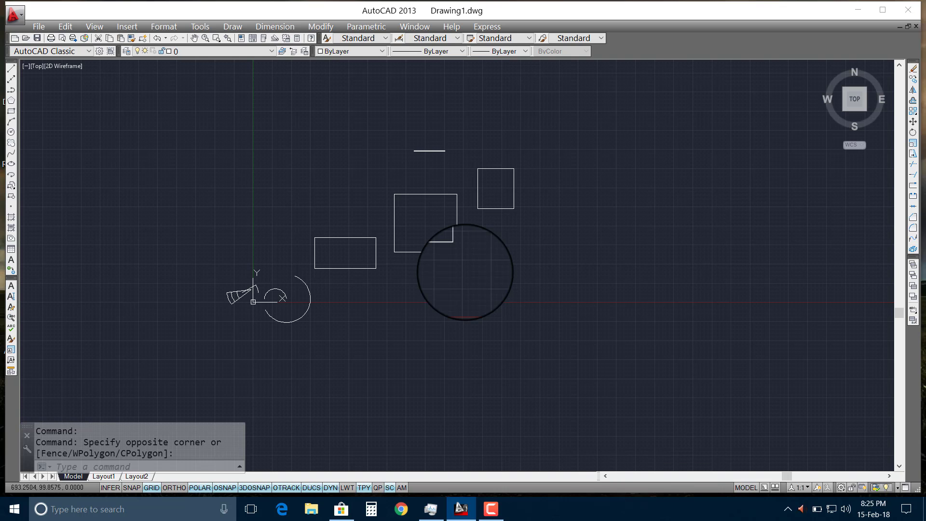
middle_drag(465, 272, 390, 267)
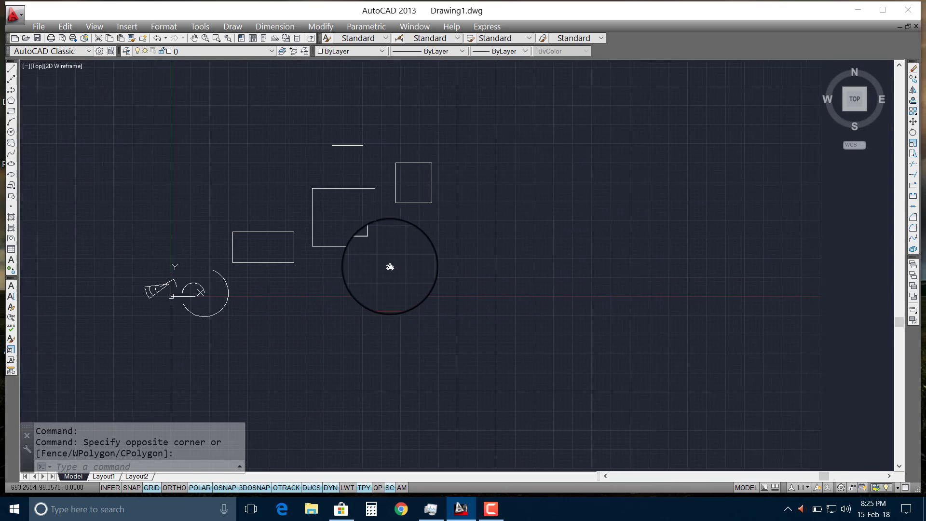
scroll(342, 212, up, 2)
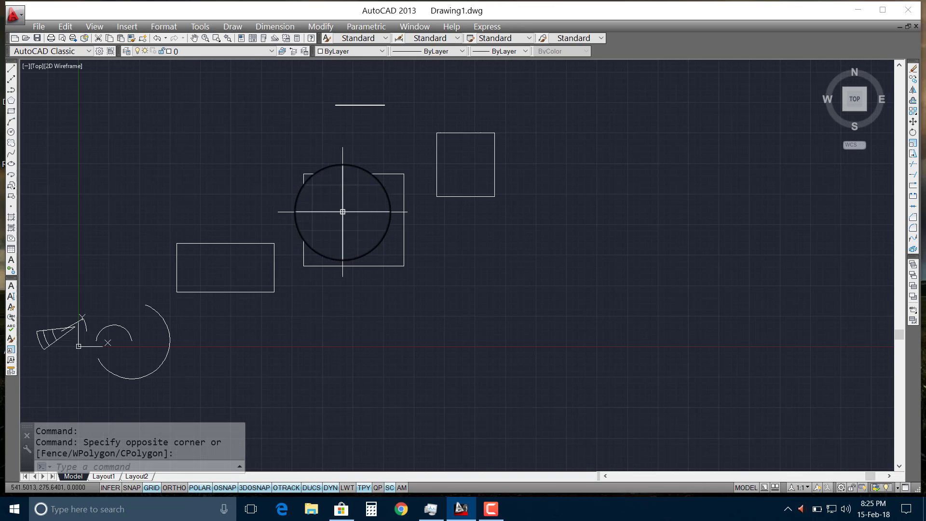
scroll(342, 211, up, 4)
scroll(347, 215, up, 2)
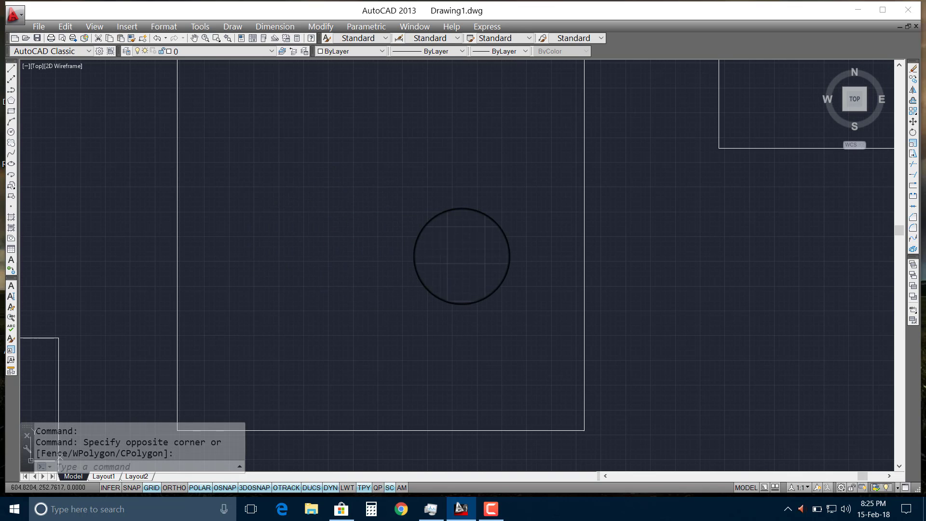
middle_drag(462, 256, 238, 265)
scroll(117, 275, down, 2)
middle_drag(201, 232, 558, 320)
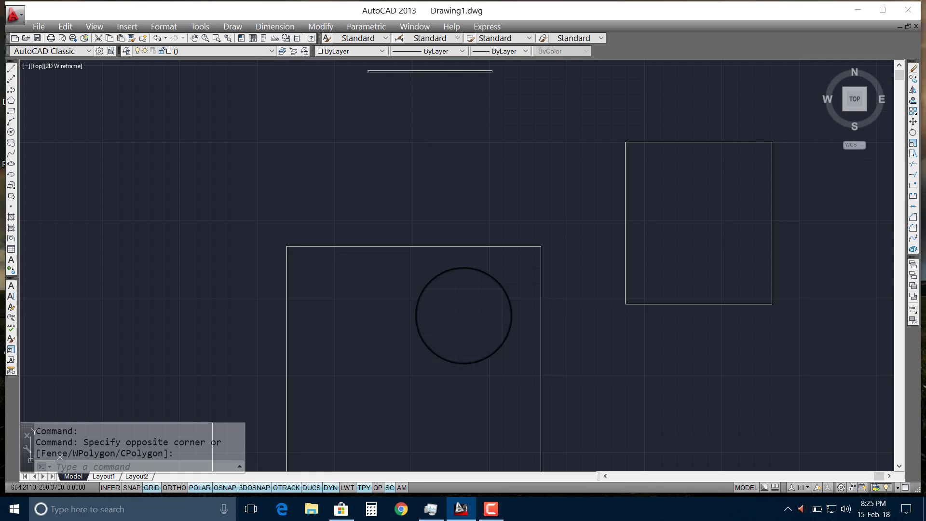
mouse_move(464, 316)
middle_down()
mouse_move(682, 324)
mouse_move(439, 290)
mouse_move(432, 246)
mouse_move(554, 196)
mouse_move(542, 270)
mouse_move(320, 206)
mouse_move(436, 207)
mouse_move(587, 234)
mouse_move(563, 335)
mouse_move(480, 389)
middle_up()
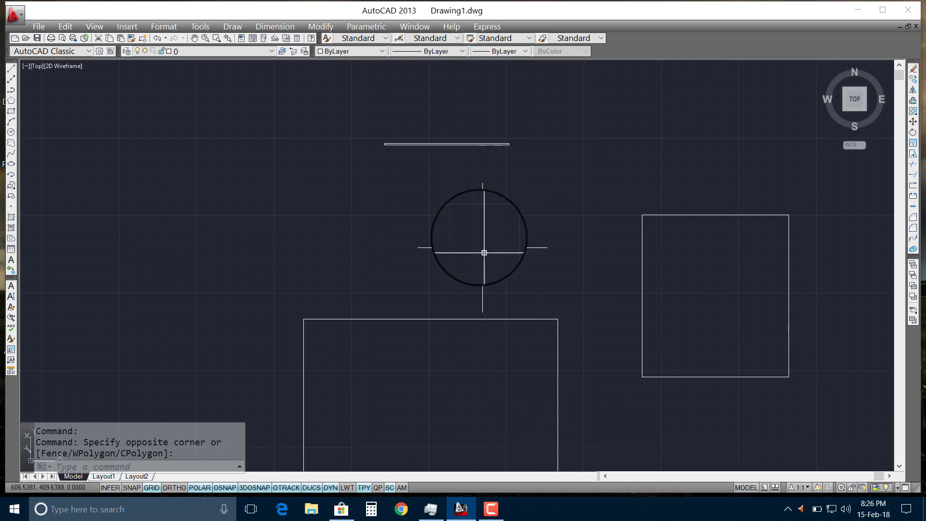
scroll(496, 130, up, 5)
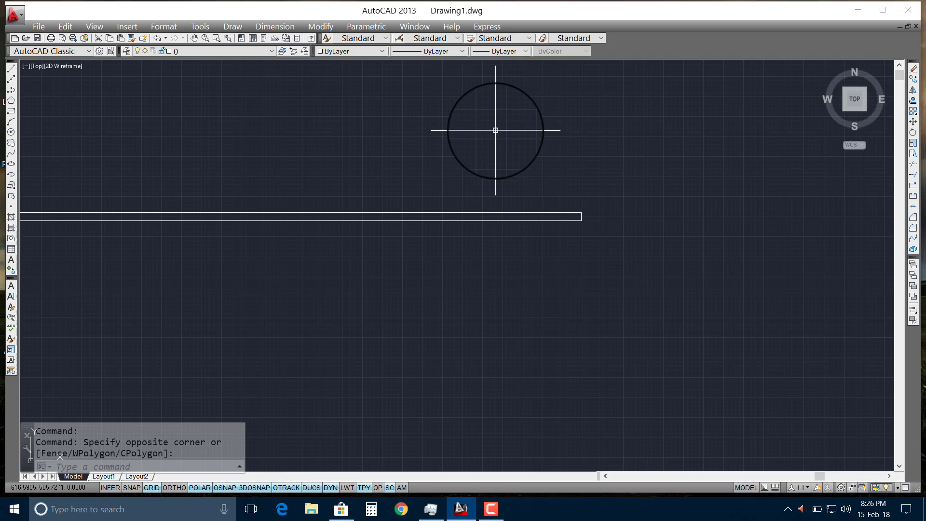
scroll(495, 131, down, 3)
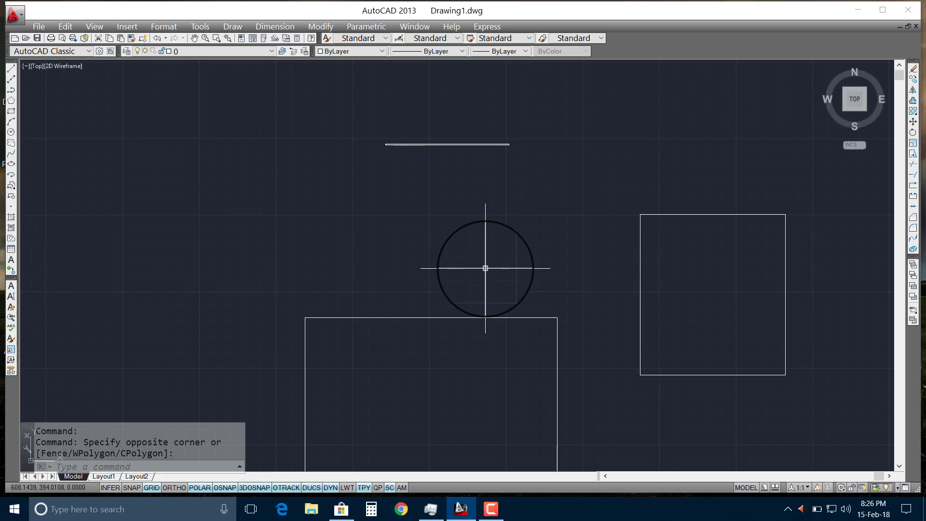
scroll(486, 268, down, 2)
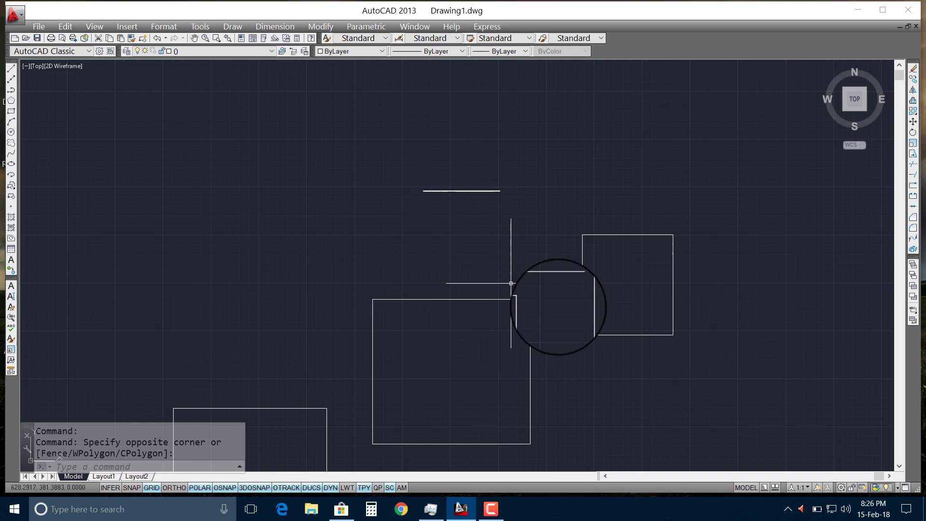
Recentre on the rectangles, clear the stray letter and run HATCH
middle_drag(569, 293, 527, 225)
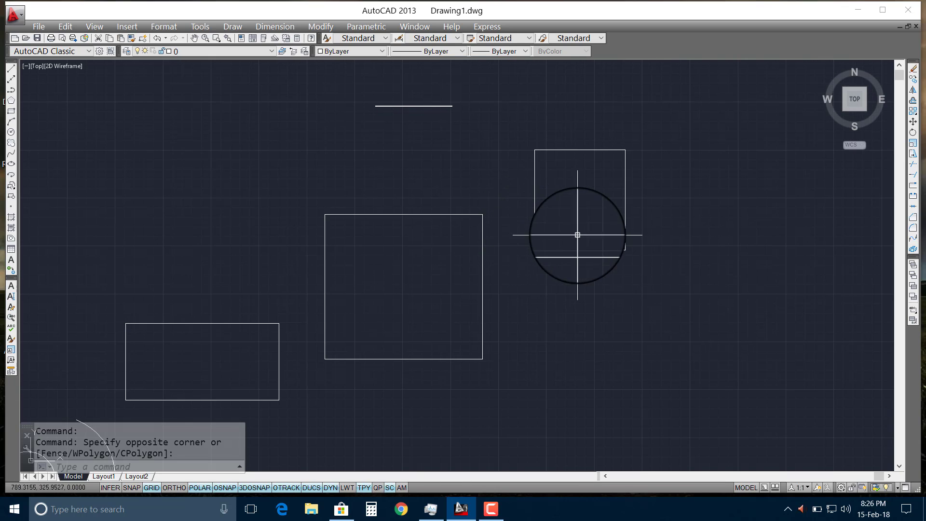
middle_drag(585, 232, 477, 229)
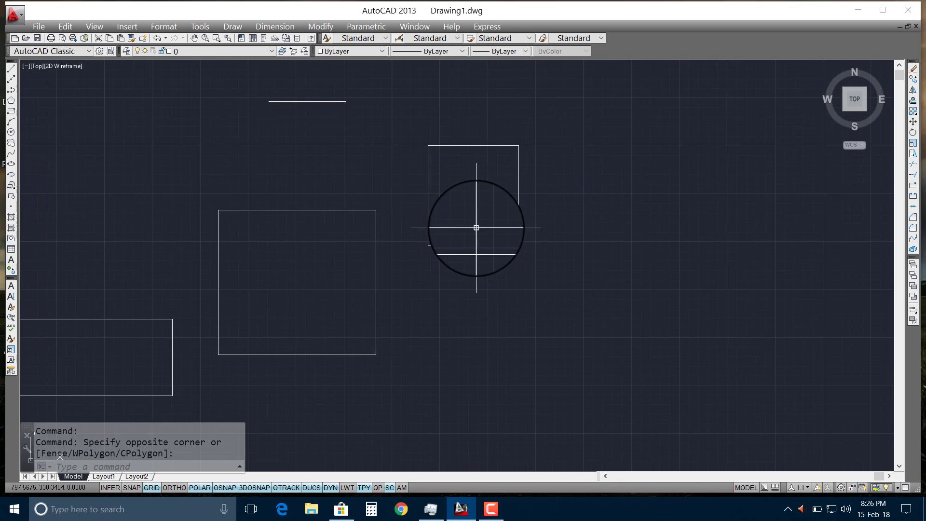
scroll(527, 154, up, 2)
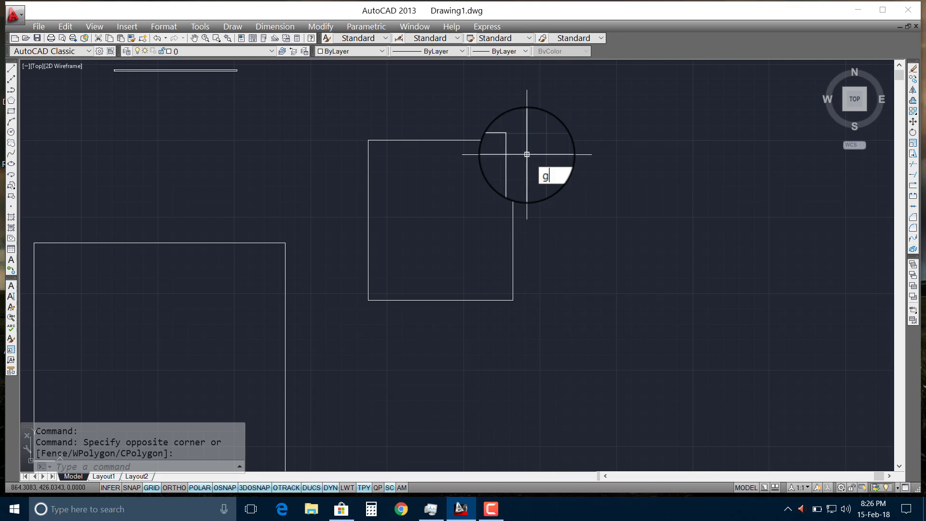
key(BackSpace)
text(H)
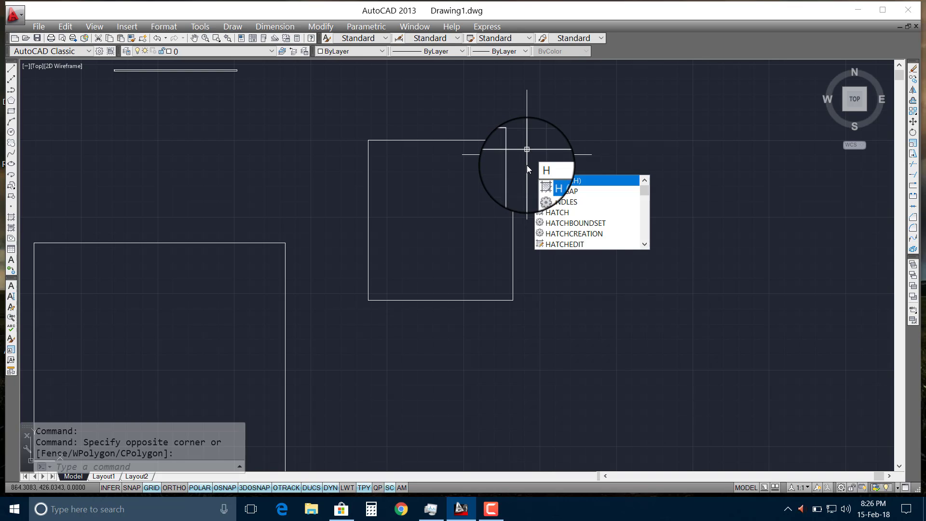
key(Return)
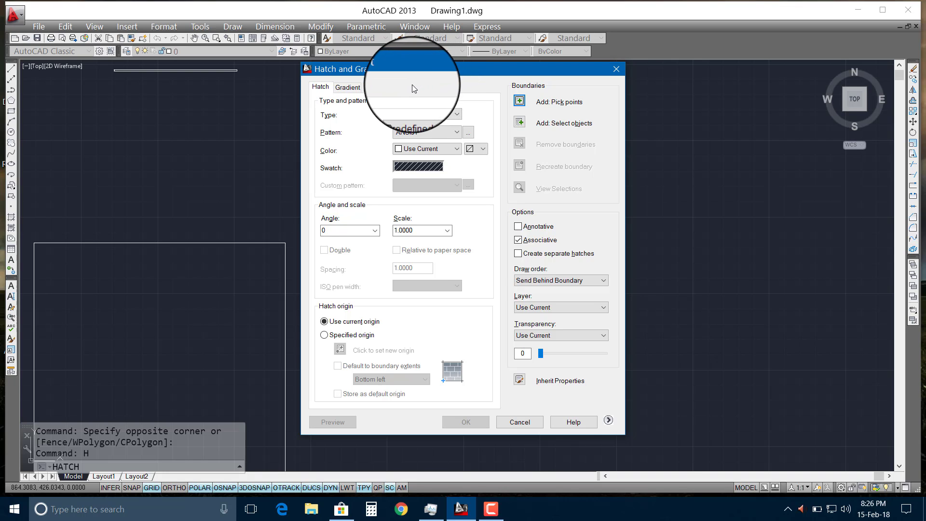
Keep the hatch type as Predefined and bring up the Hatch Pattern Palette
click(458, 118)
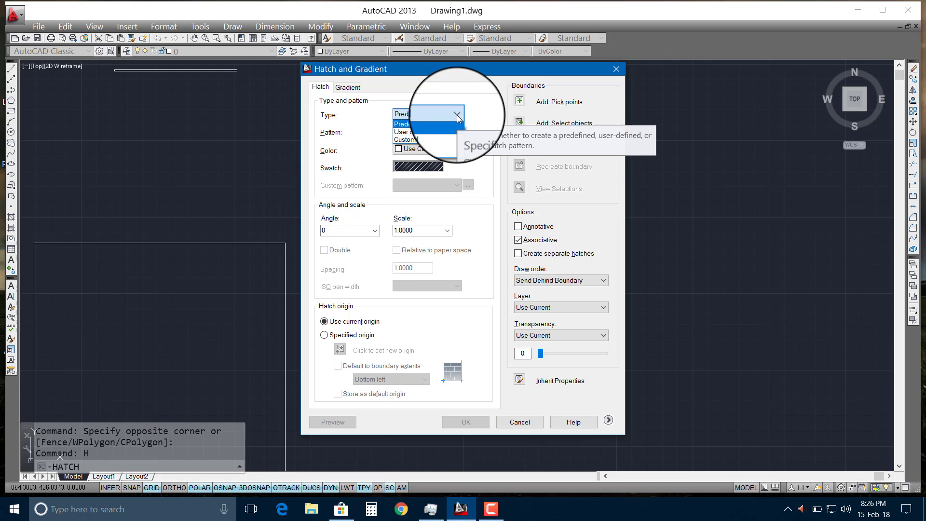
click(438, 124)
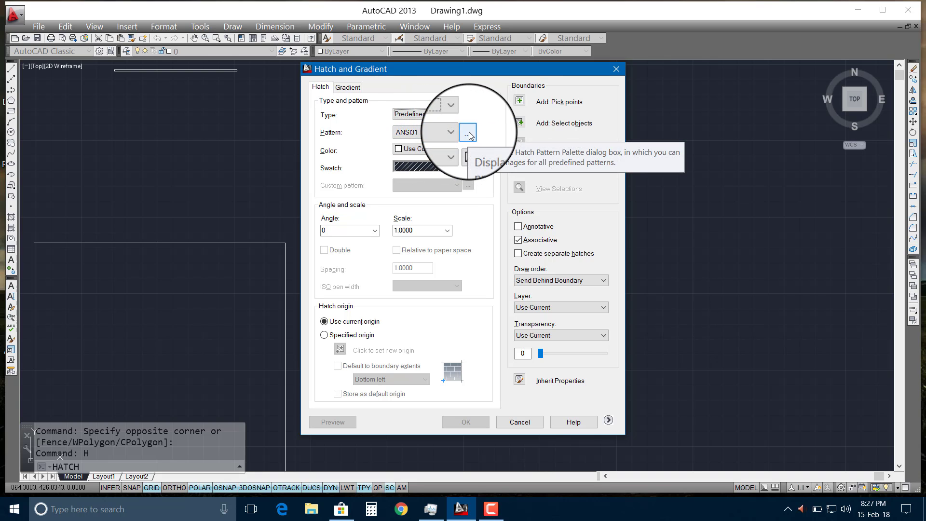
click(468, 133)
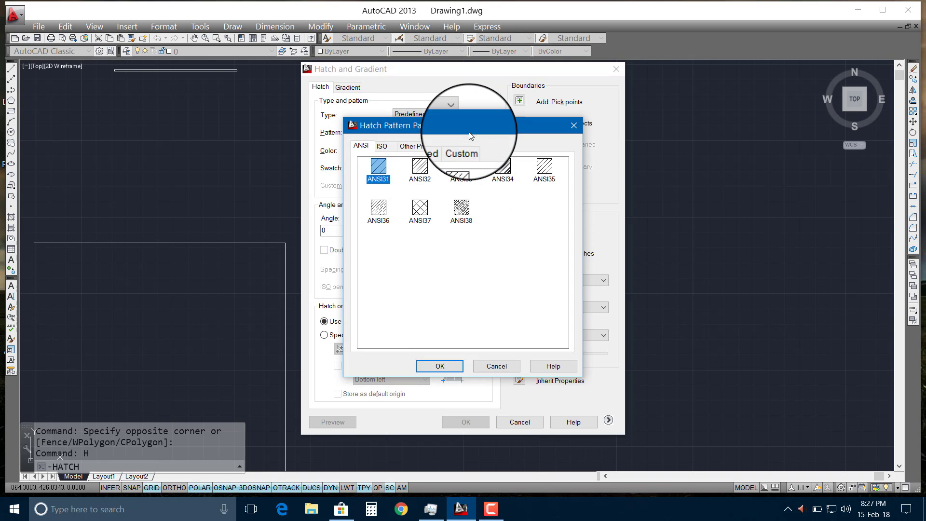
Browse the ISO, Other Predefined and Custom patterns, then select ANSI31 on the ANSI tab
click(385, 151)
click(434, 148)
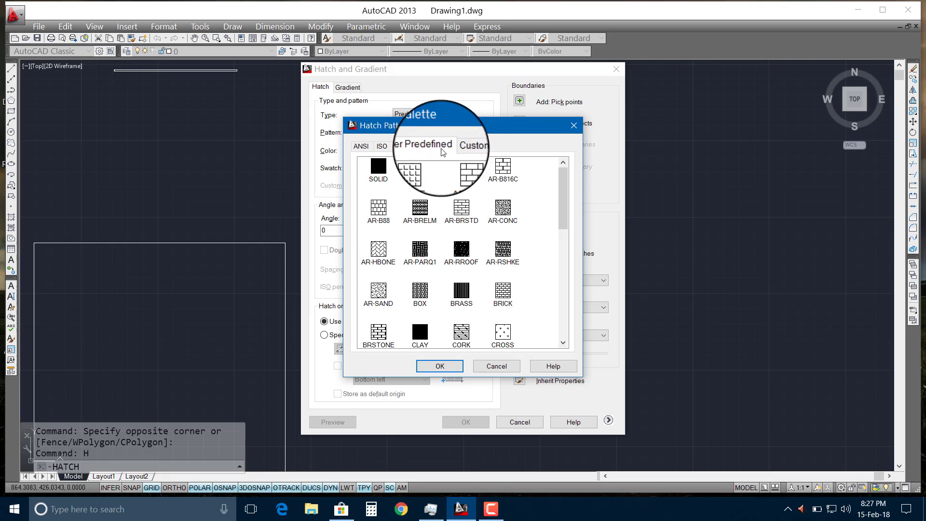
click(471, 146)
click(426, 150)
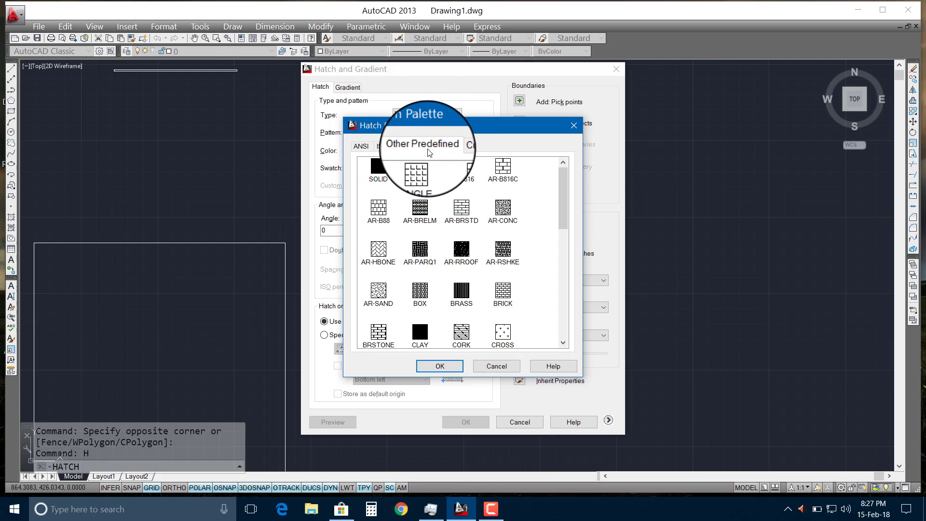
mouse_move(563, 192)
mouse_down()
mouse_move(565, 290)
mouse_move(564, 254)
mouse_up()
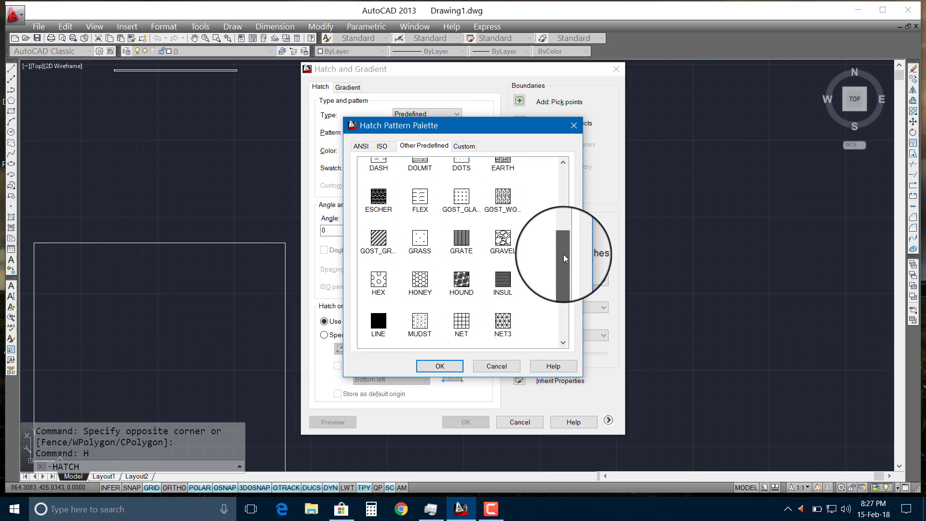
drag(564, 253, 563, 175)
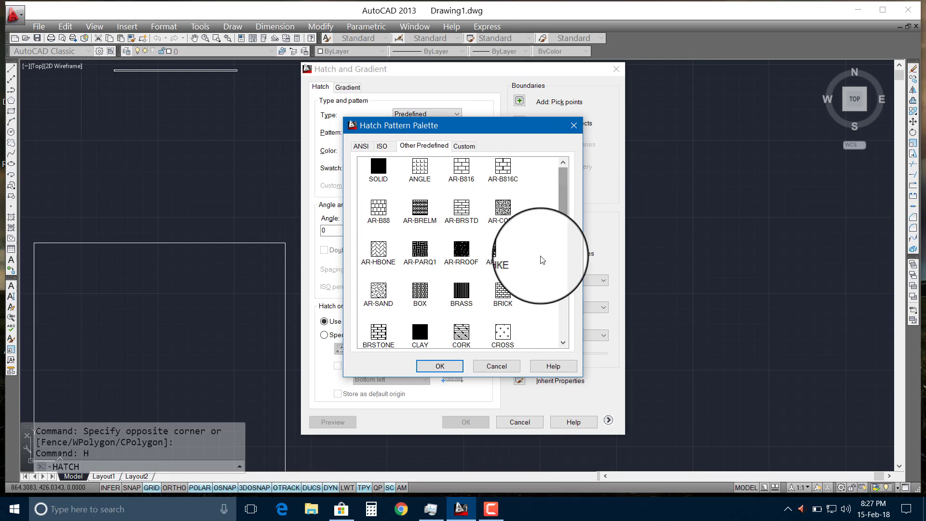
click(364, 146)
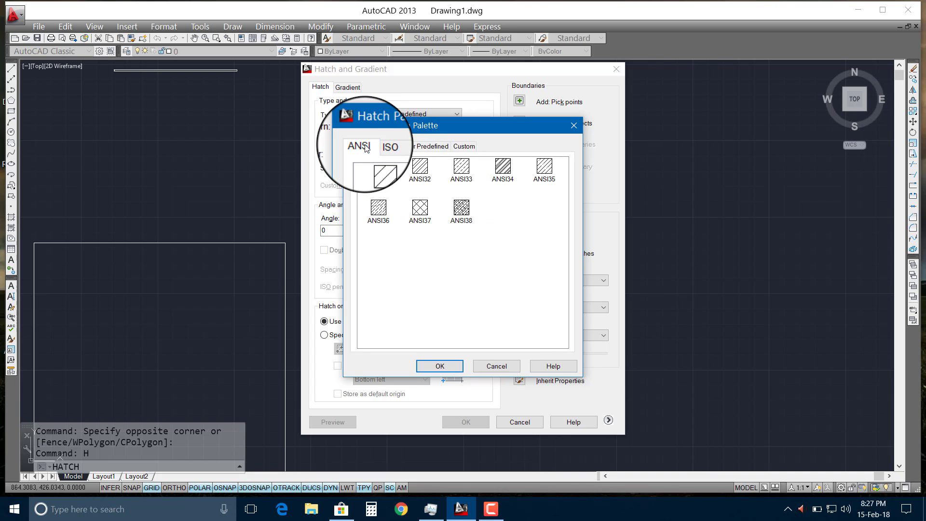
click(379, 173)
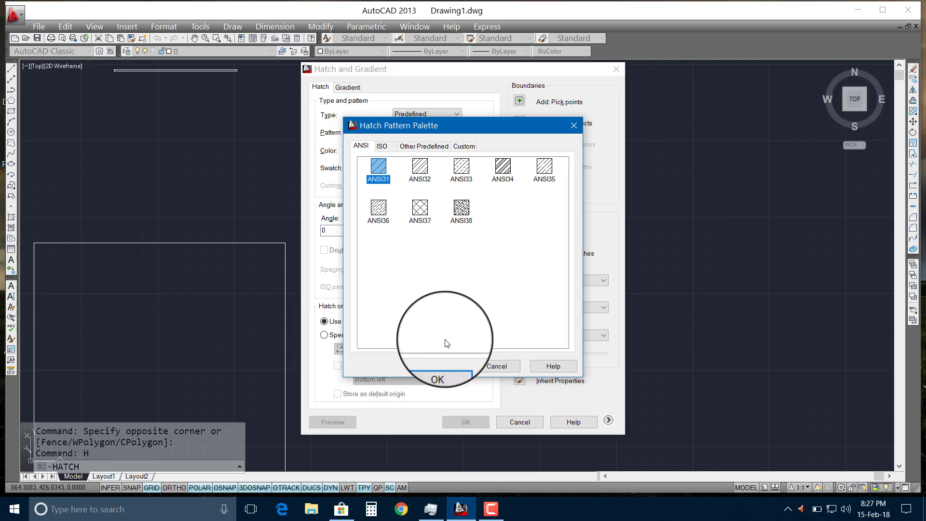
Confirm ANSI31 and pick a point inside the square as the hatch boundary
click(437, 365)
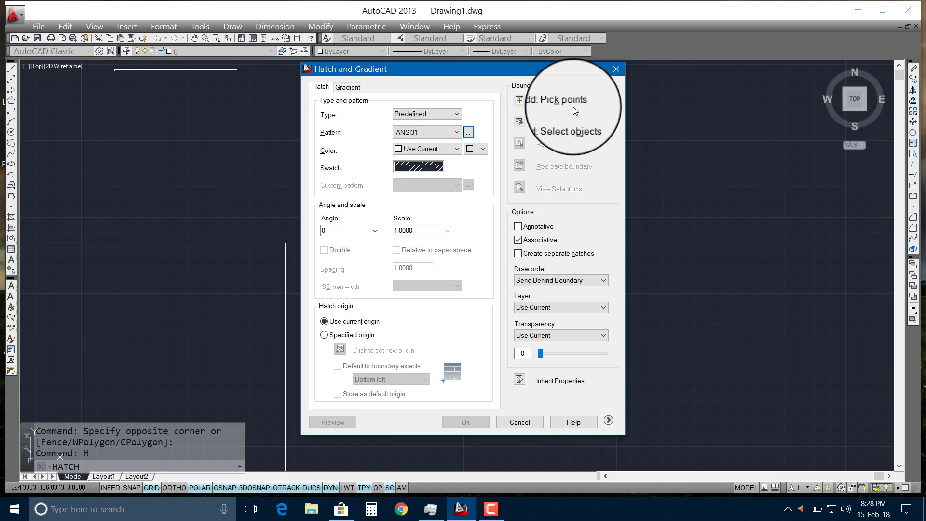
click(520, 103)
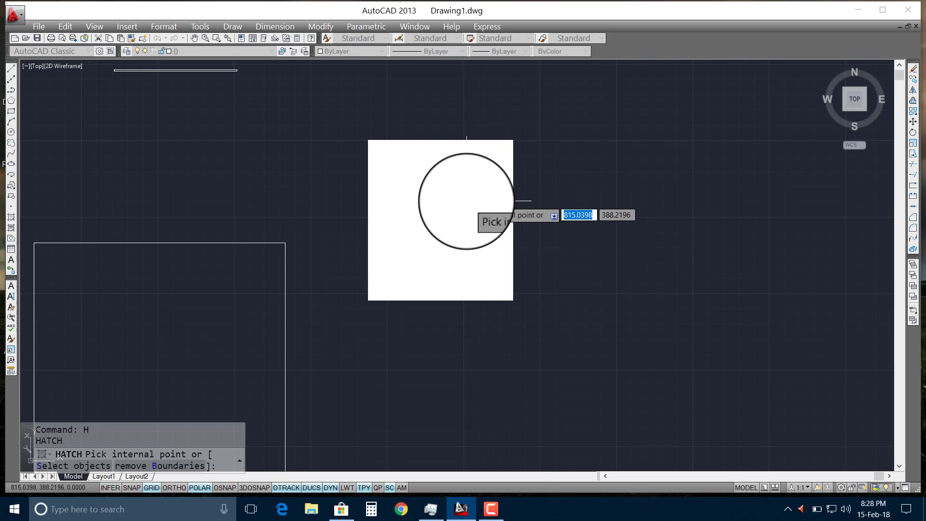
click(467, 201)
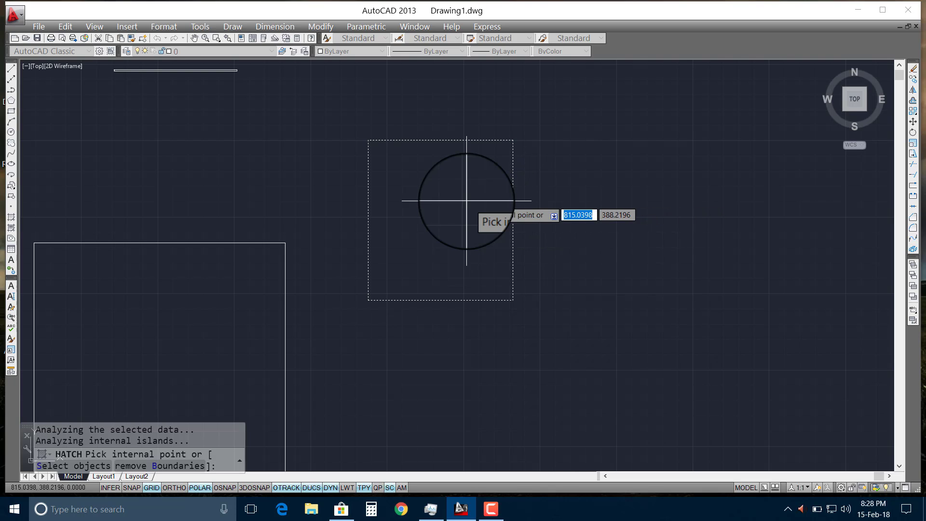
right_click(466, 201)
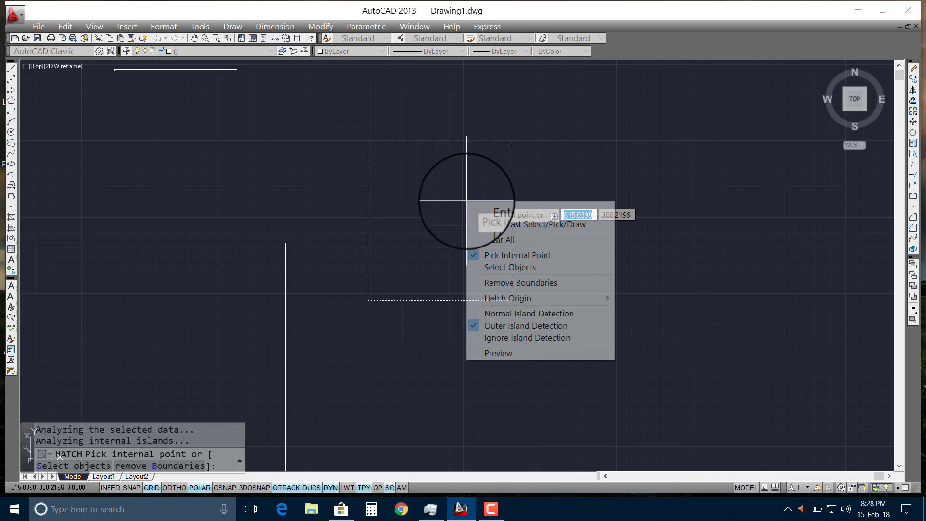
click(483, 209)
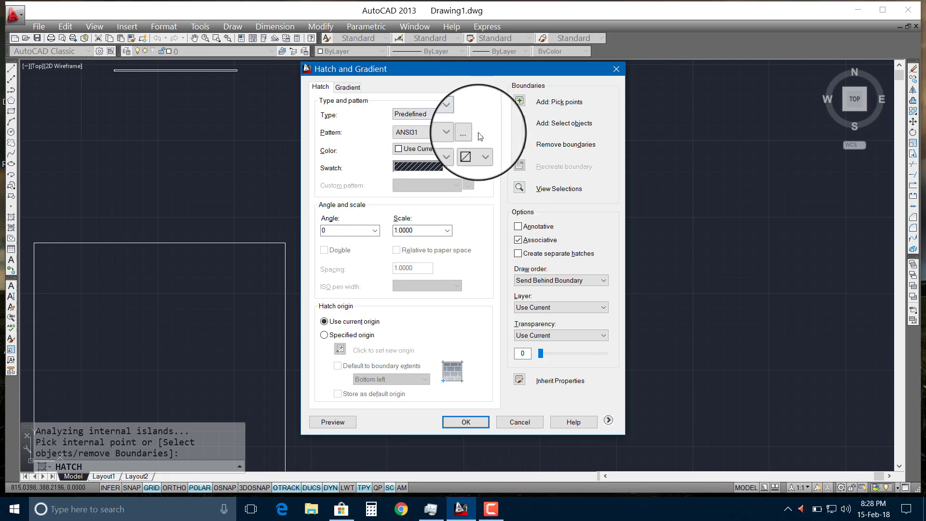
Apply the ANSI31 hatch inside the square and select the resulting hatch
click(466, 422)
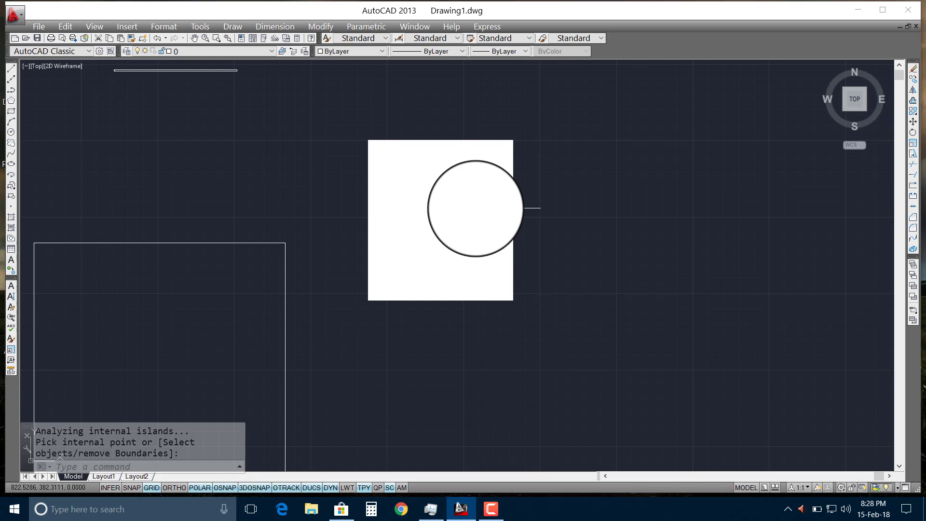
click(479, 213)
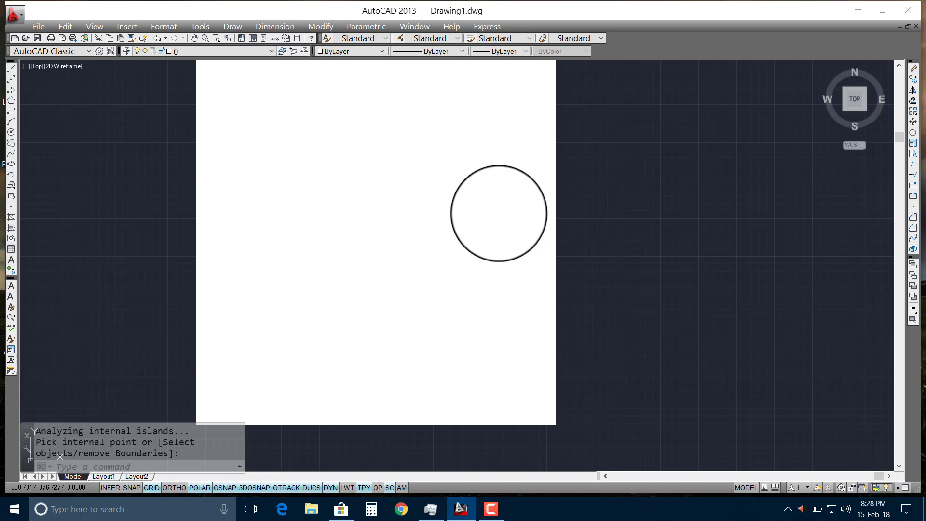
click(478, 213)
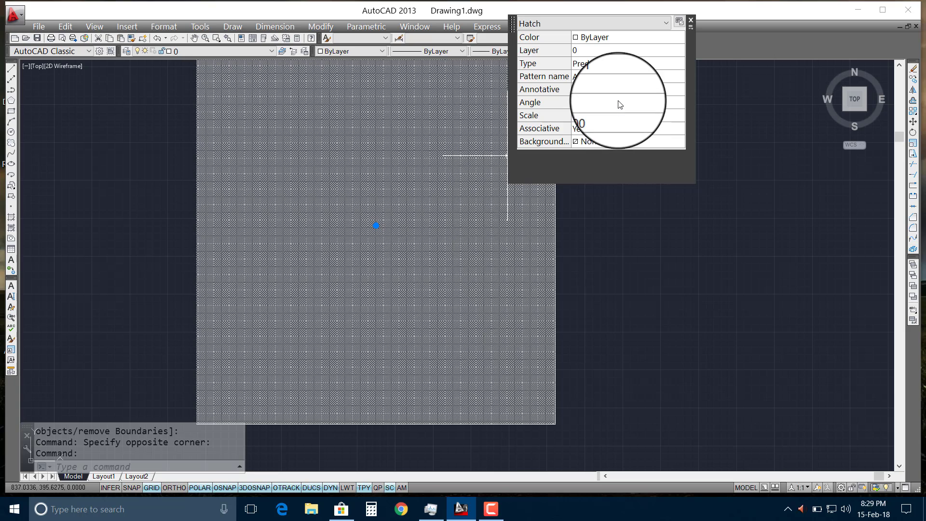
Change the hatch scale to 40, then to 50
click(605, 116)
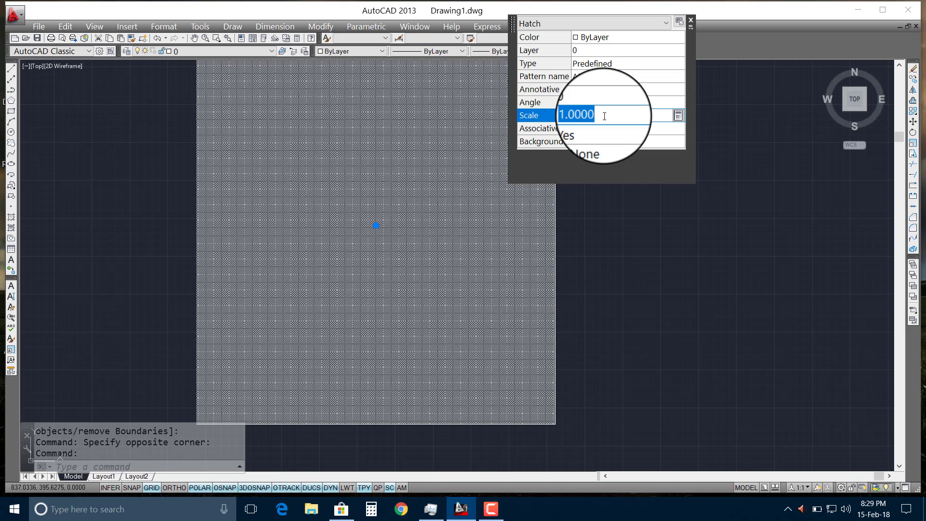
text(40)
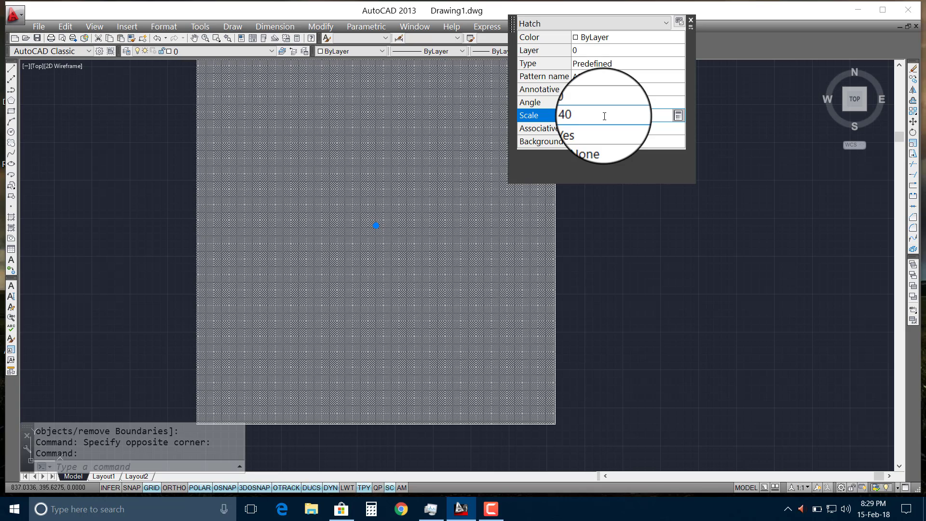
key(Return)
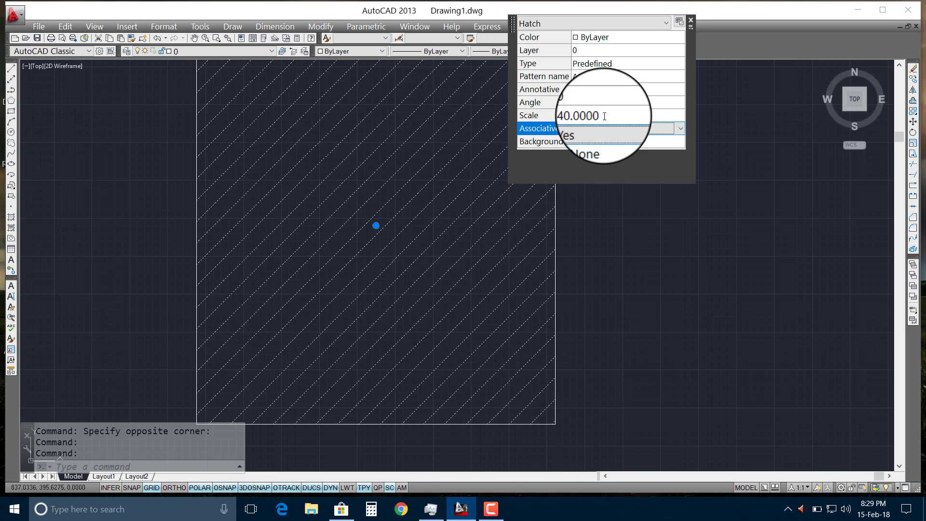
click(605, 116)
text(5)
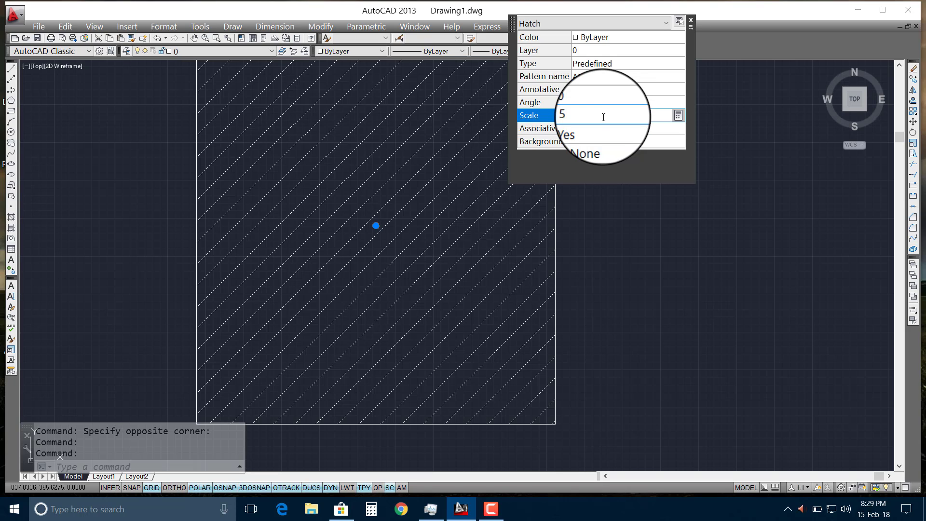
text(0)
key(Return)
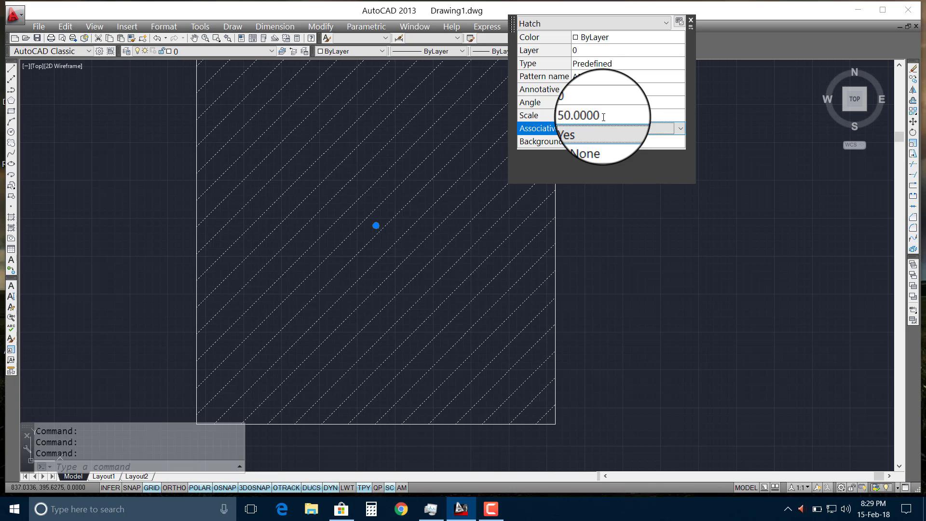
Recentre the view on the hatched square and close Quick Properties
click(694, 269)
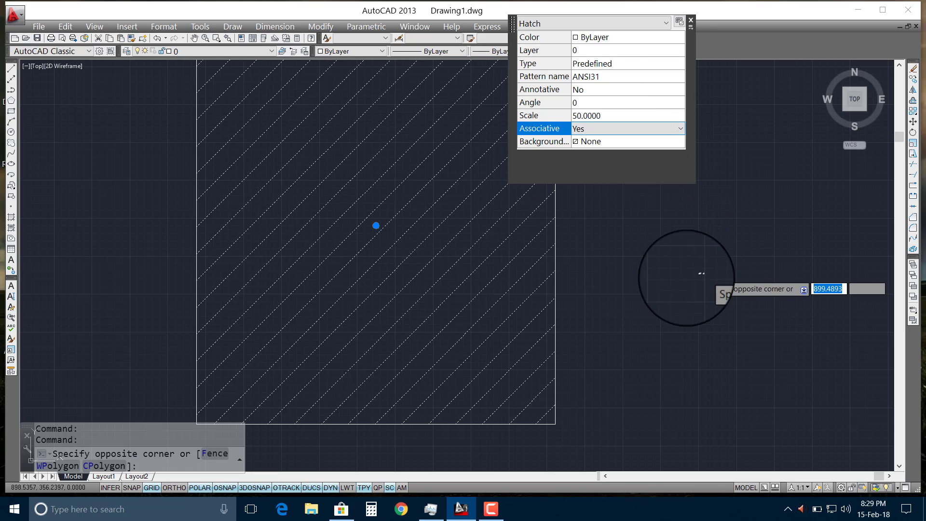
scroll(675, 286, down, 5)
scroll(674, 295, up, 2)
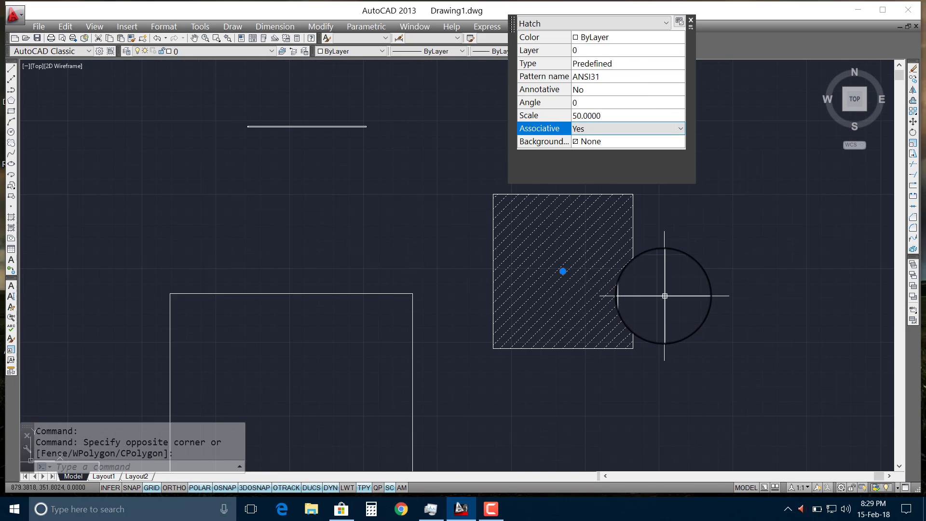
scroll(693, 285, up, 2)
middle_drag(662, 297, 596, 338)
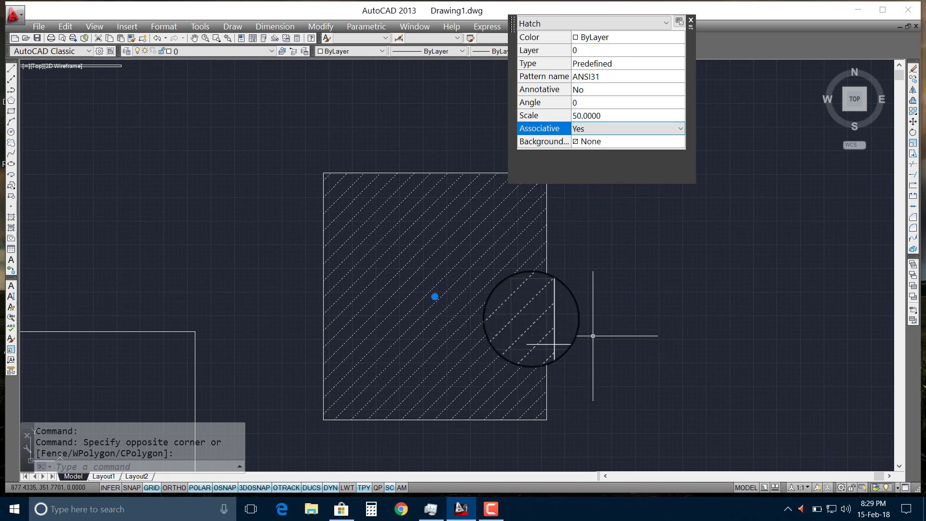
click(691, 20)
Deselect, recentre on the square, and reselect the hatch to show scale 50 and angle 0
scroll(644, 311, down, 4)
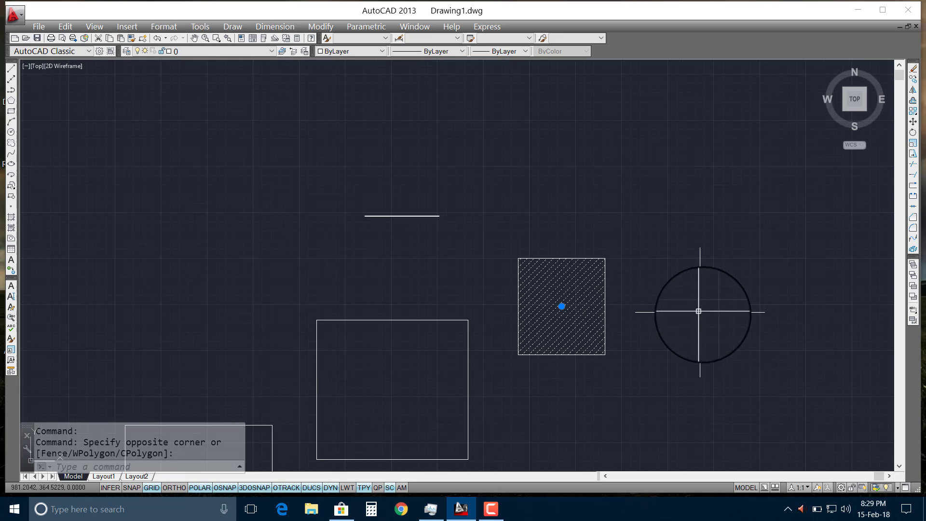
key(Escape)
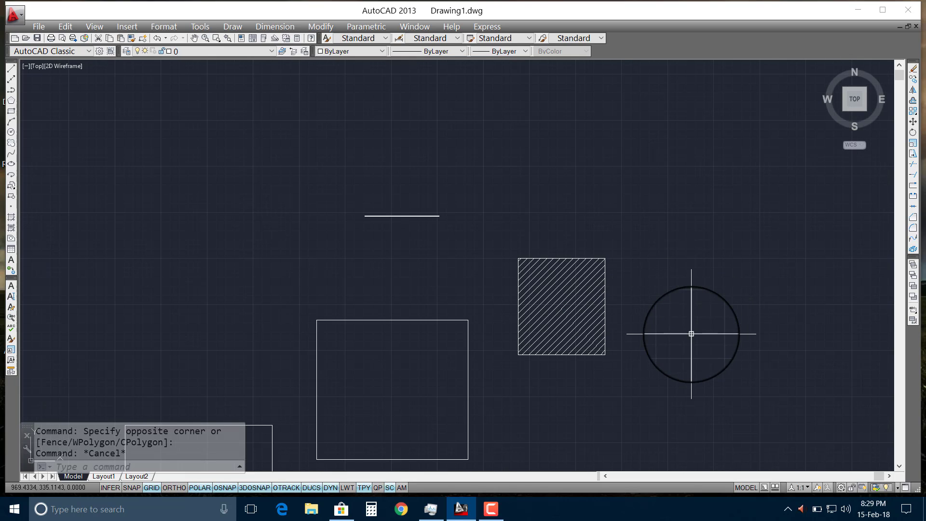
middle_drag(641, 337, 632, 262)
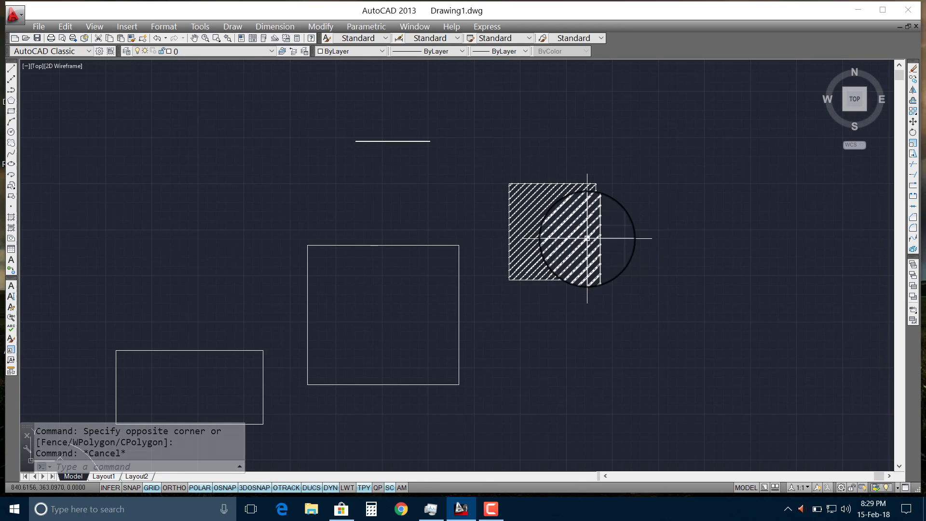
scroll(567, 242, up, 2)
scroll(567, 242, down, 2)
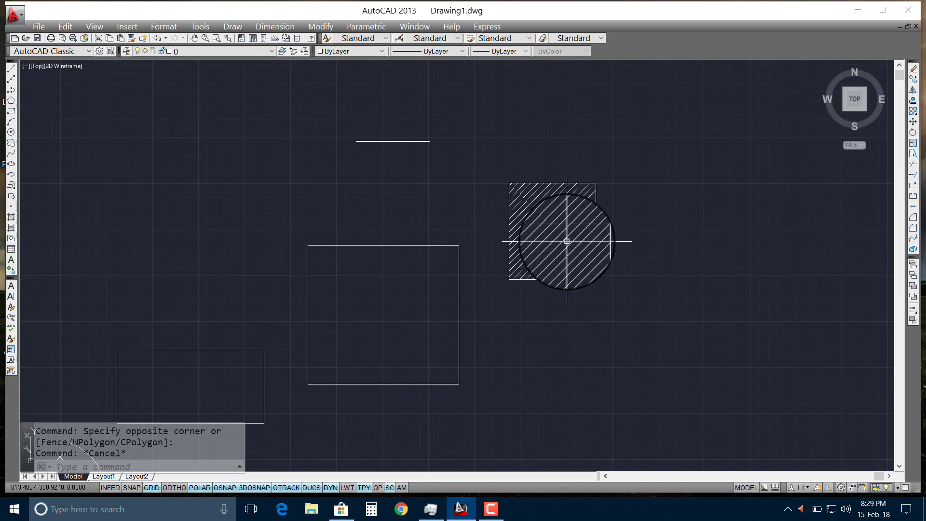
middle_drag(558, 277, 572, 252)
scroll(606, 203, up, 2)
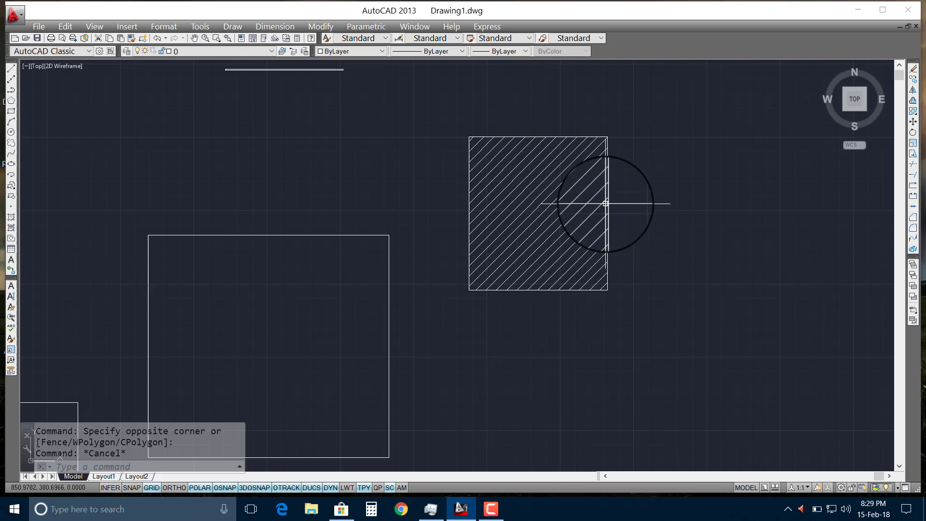
click(567, 207)
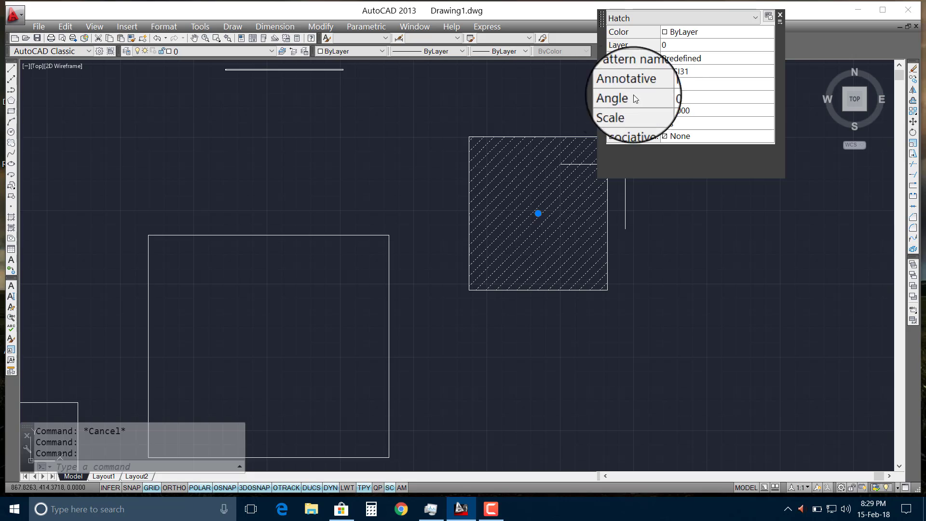
Change the hatch angle to 30, then 45, then 85, and close the properties
click(680, 96)
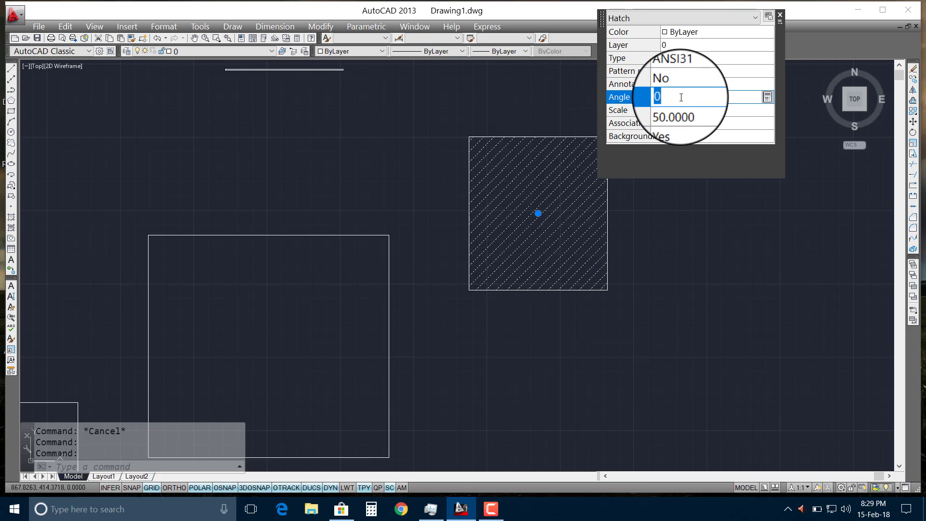
text(30)
key(Tab)
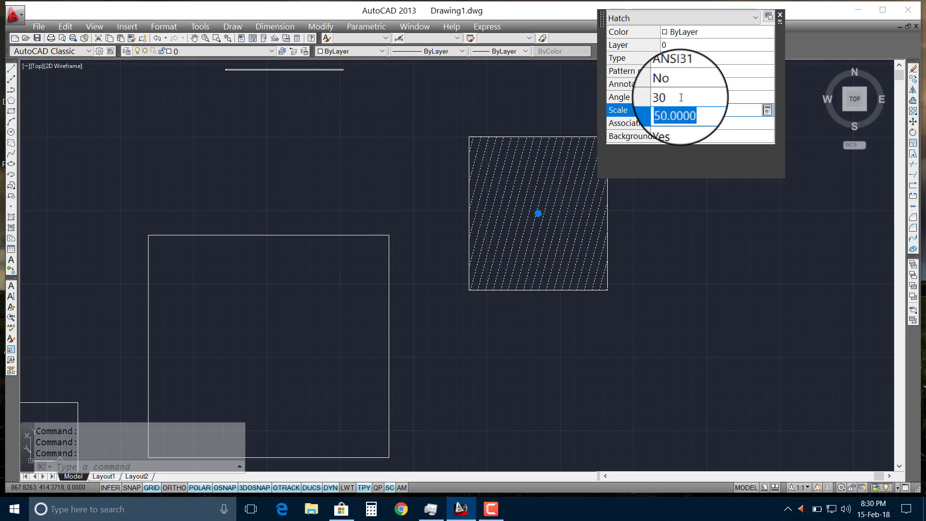
click(681, 97)
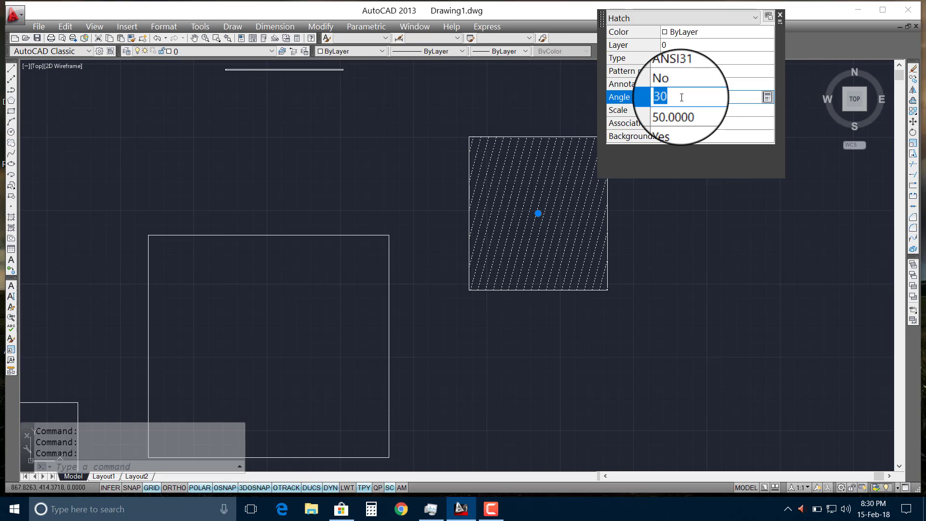
text(45)
key(Tab)
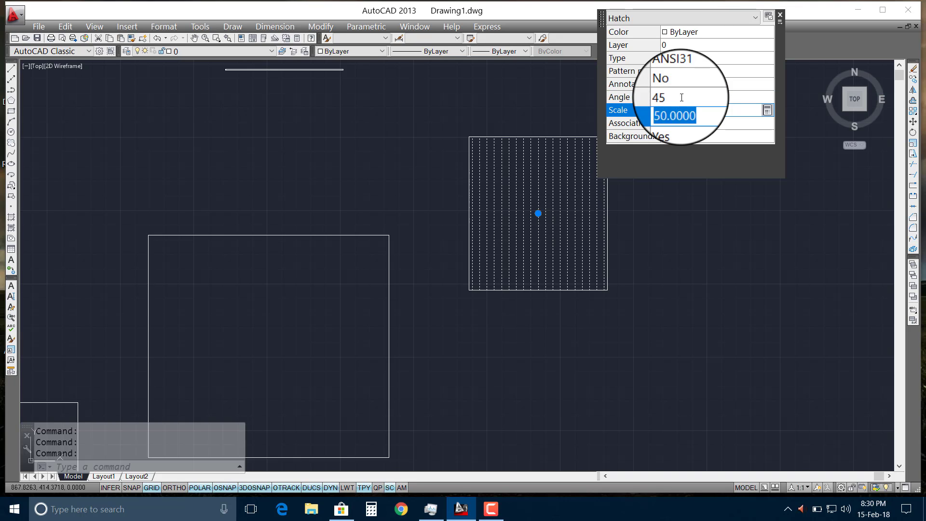
click(682, 98)
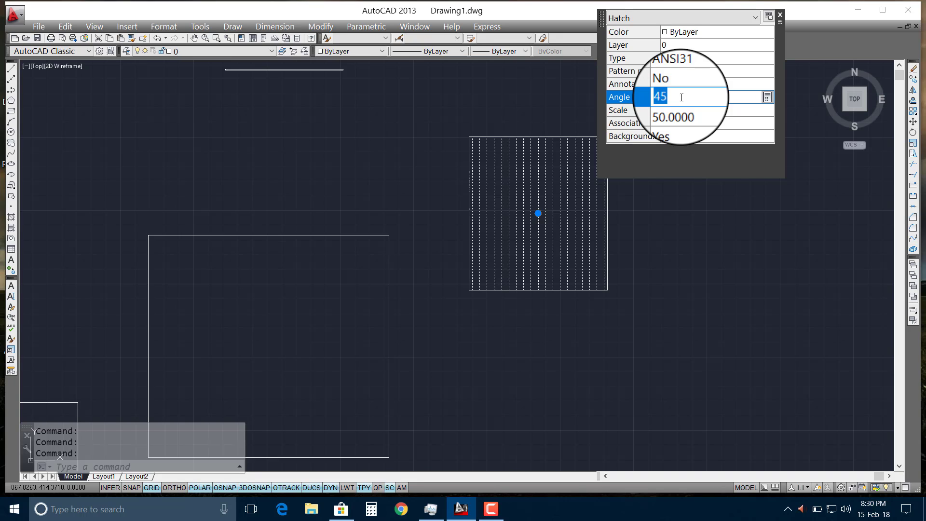
text(8)
text(5)
key(Tab)
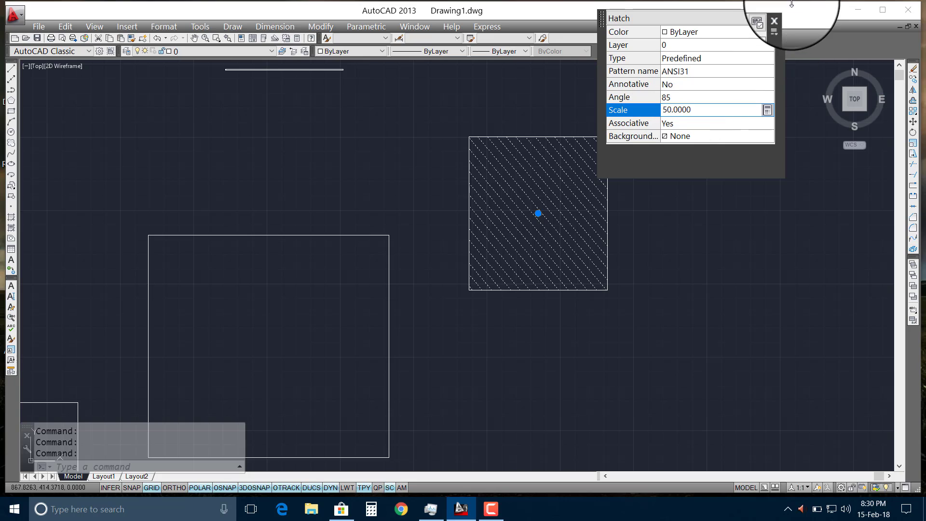
click(781, 14)
drag(763, 73, 674, 208)
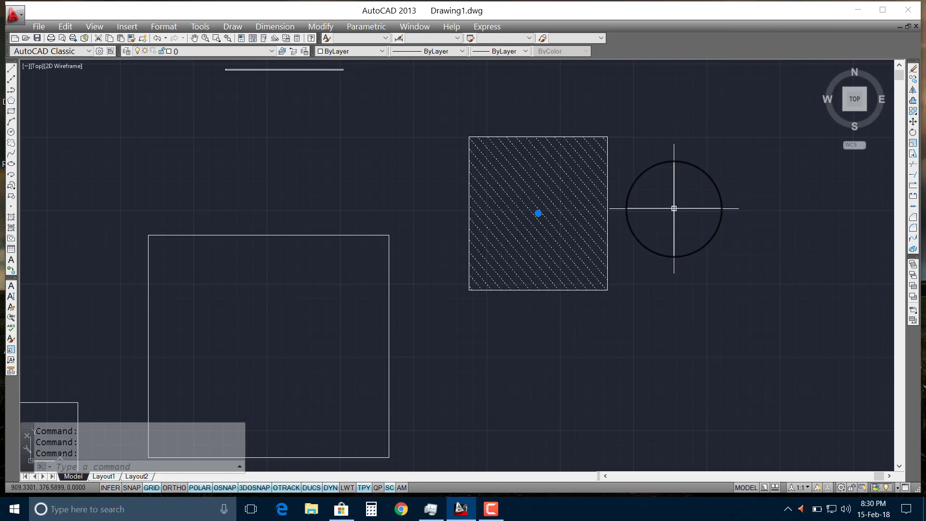
key(Escape)
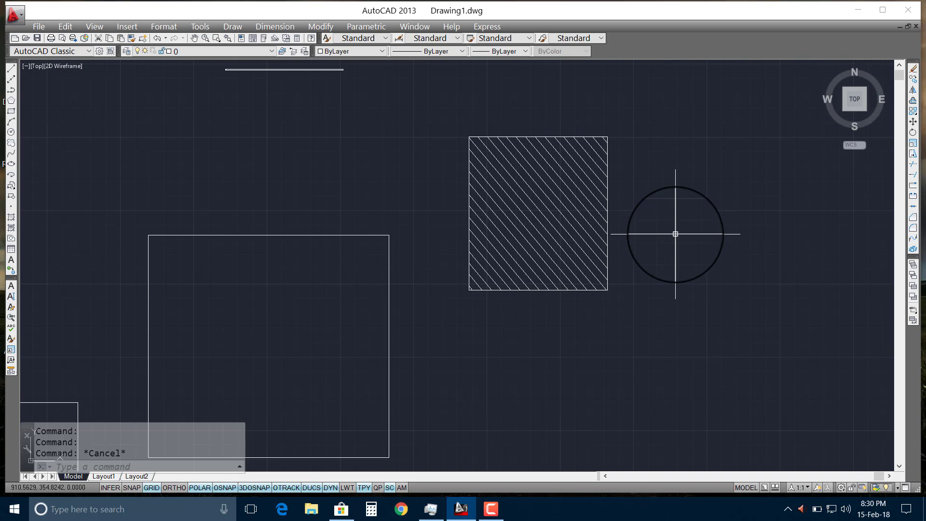
scroll(674, 231, down, 4)
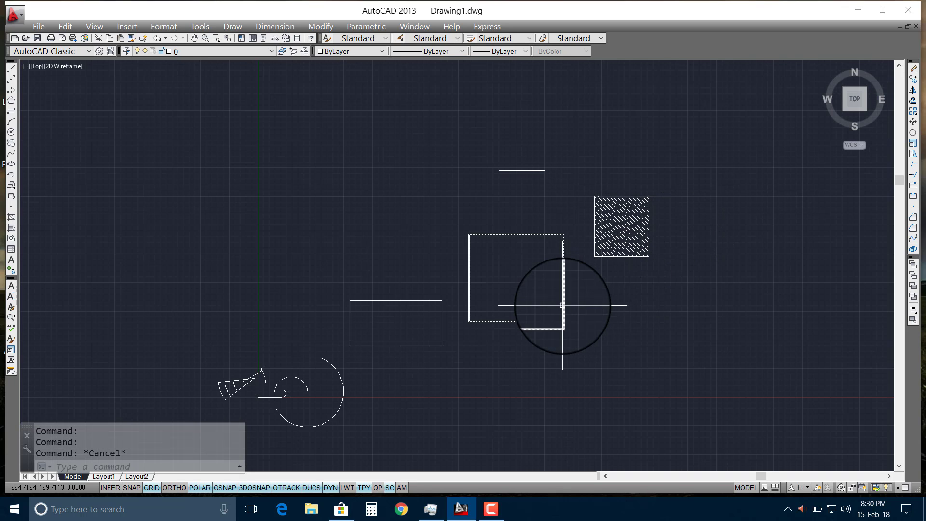
scroll(553, 240, up, 2)
scroll(553, 239, up, 2)
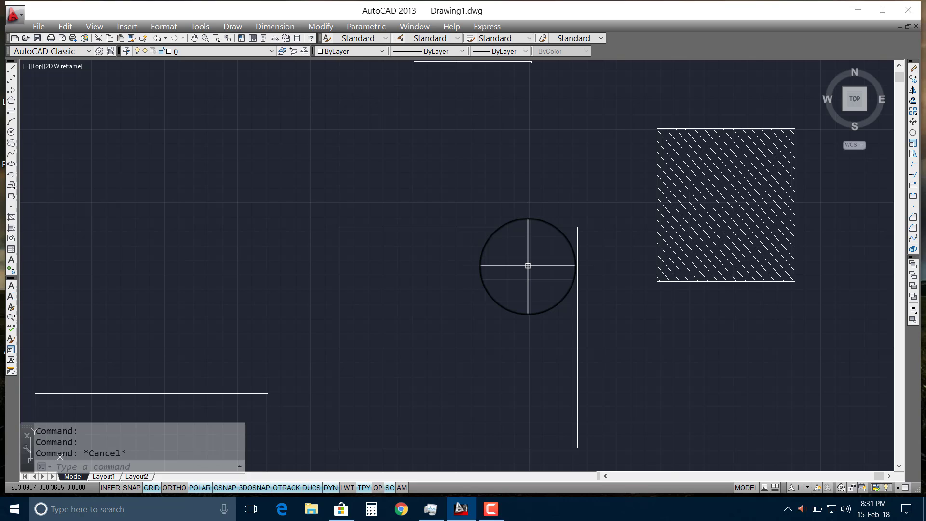
Draw three horizontal lines from the same left point, each longer than the last
text(L)
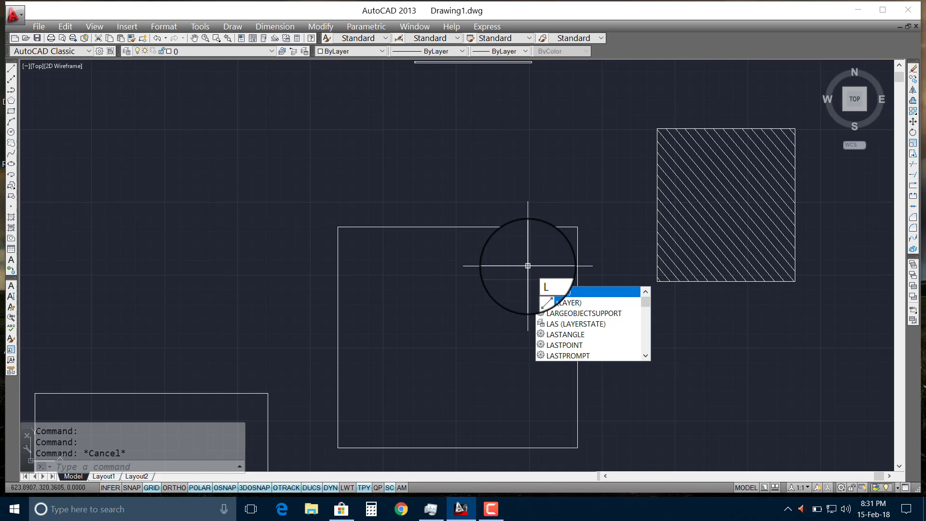
key(Return)
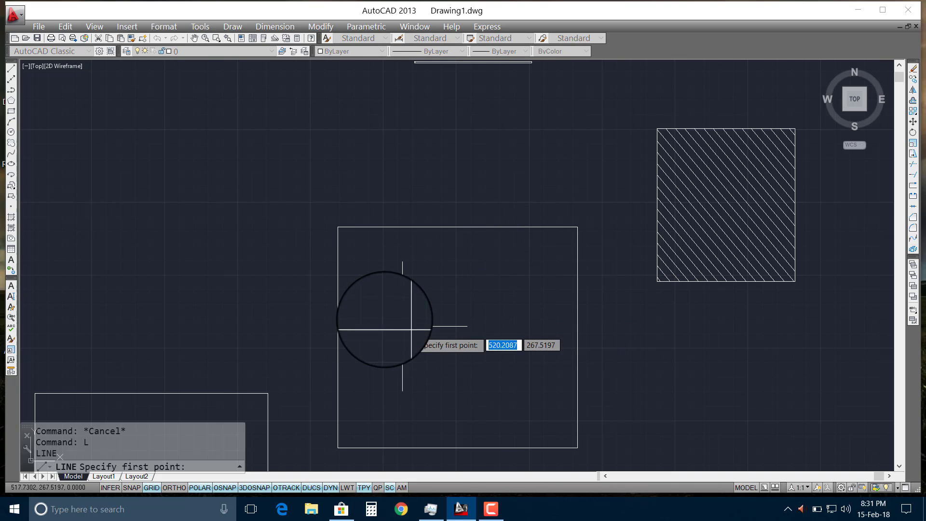
click(362, 320)
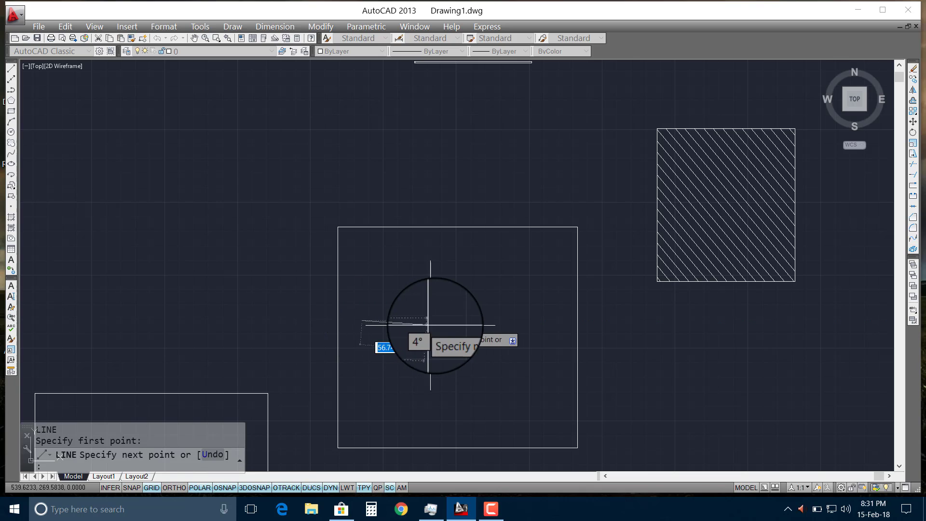
click(463, 321)
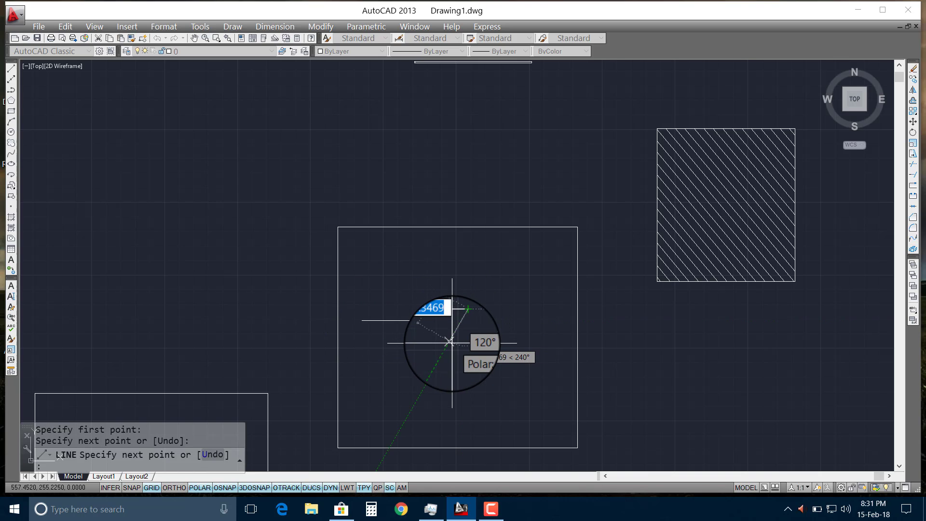
key(Return)
key(Return)
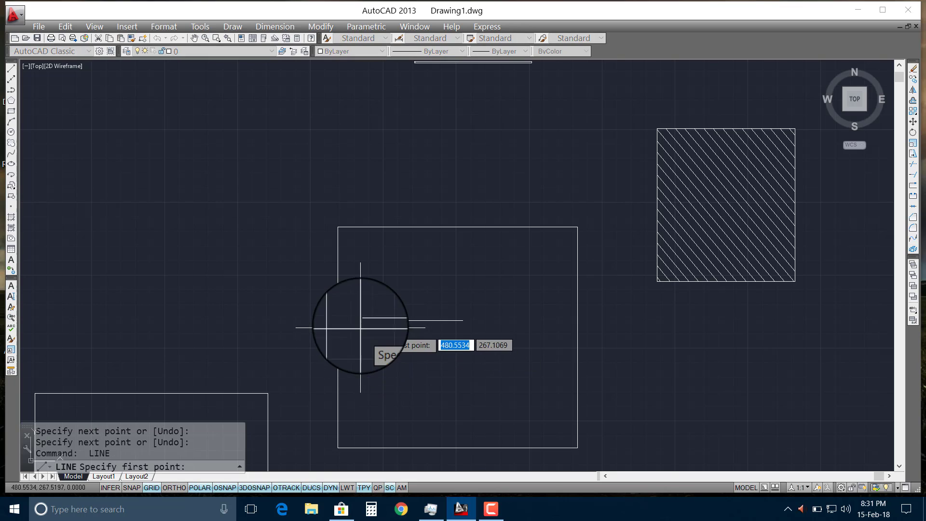
click(361, 345)
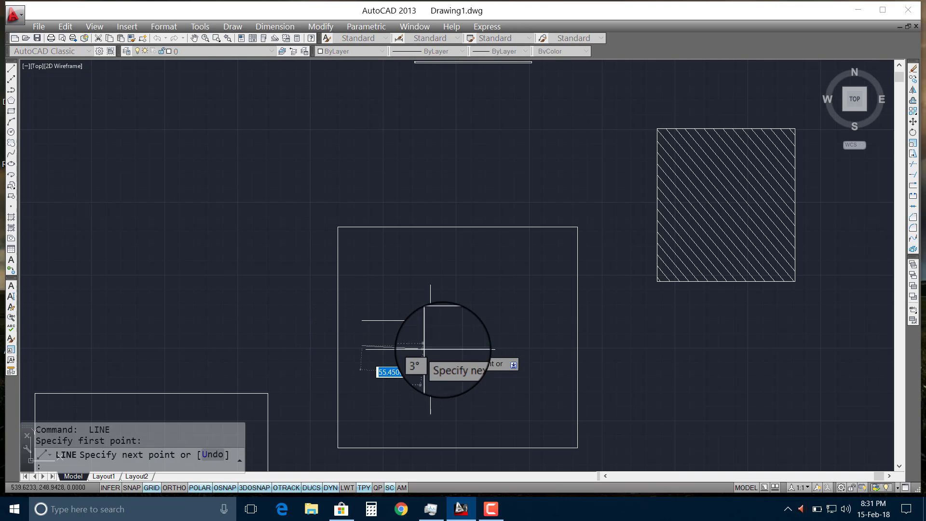
click(499, 346)
key(Return)
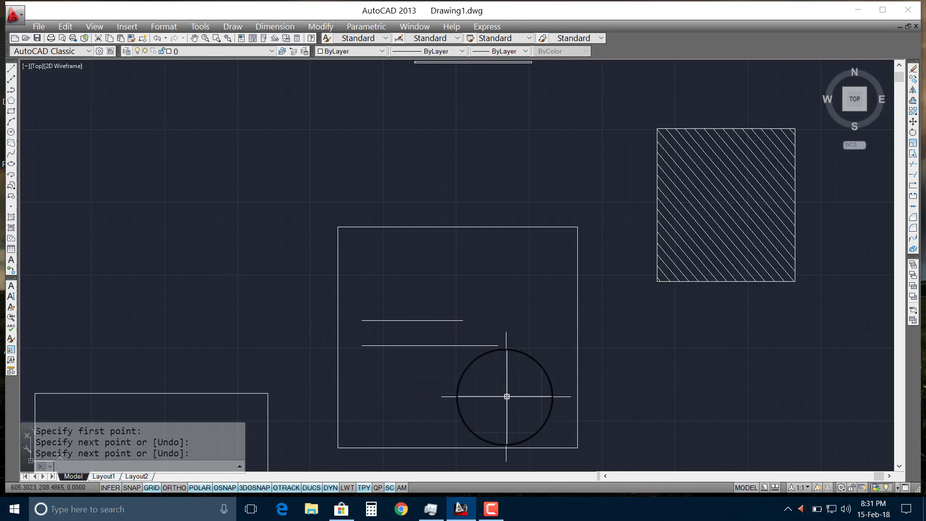
key(Return)
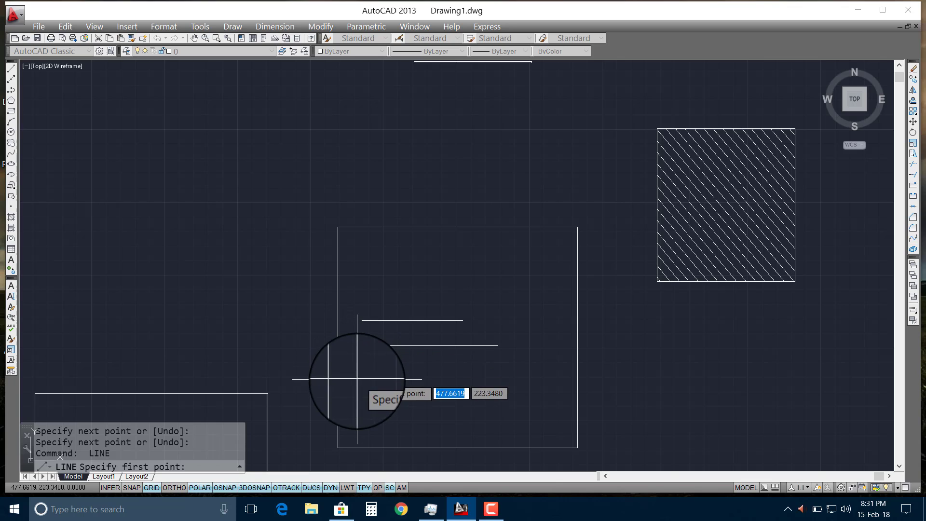
click(363, 385)
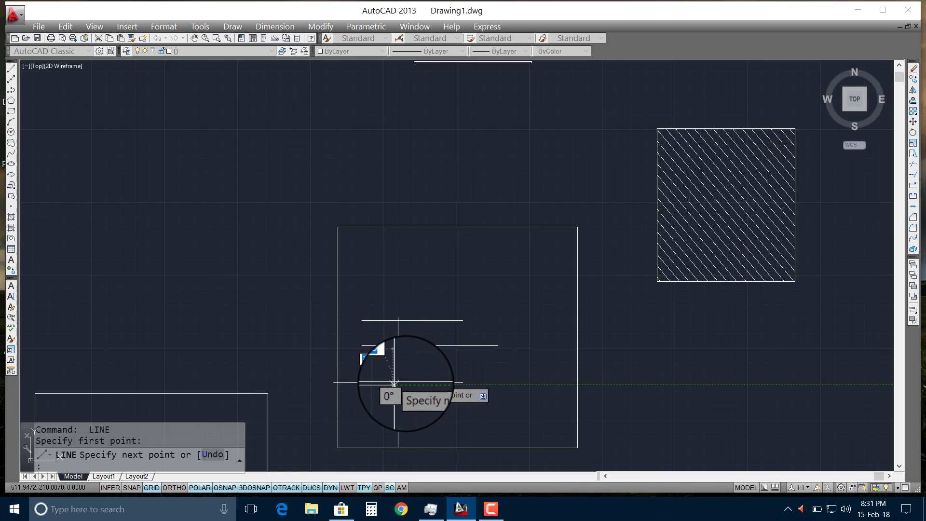
click(524, 384)
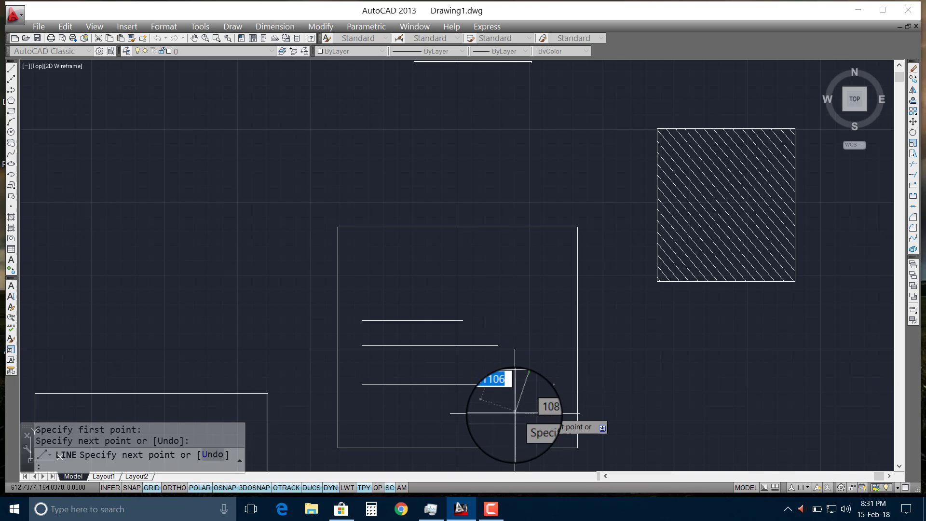
key(Return)
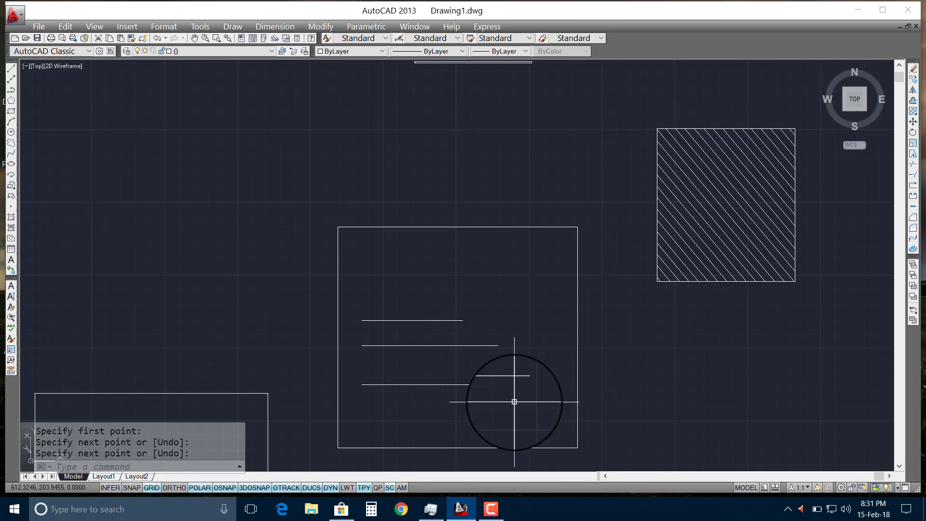
Add a long horizontal line near the rectangle's bottom and another above the top line
scroll(515, 402, up, 2)
middle_drag(511, 403, 530, 321)
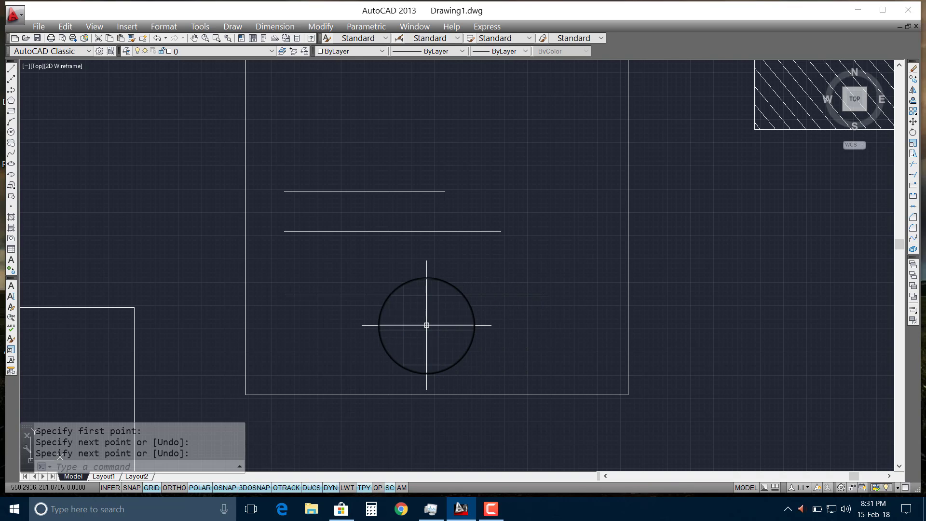
text(l)
key(Return)
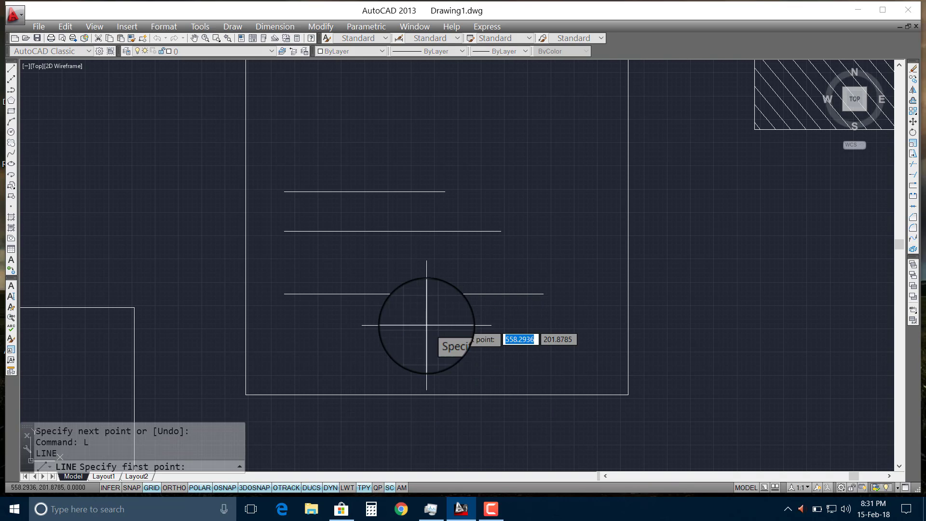
click(264, 336)
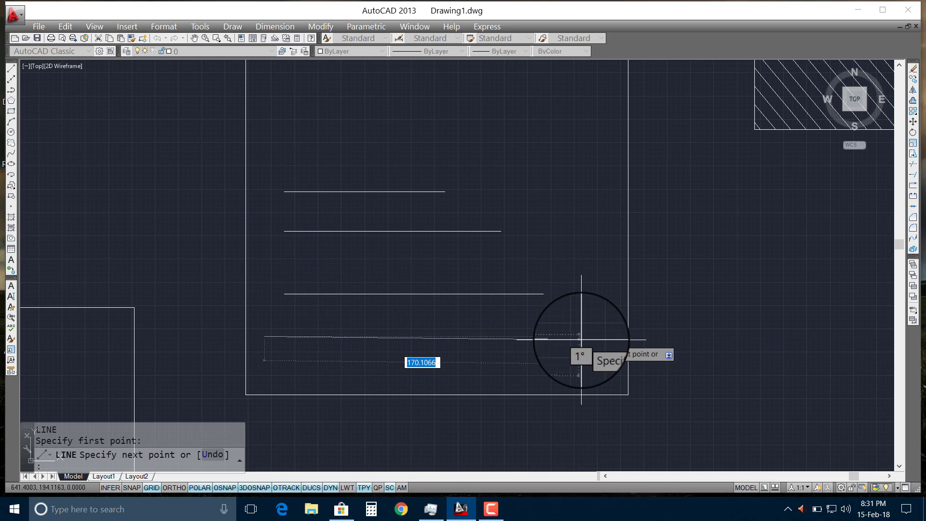
click(597, 336)
key(Return)
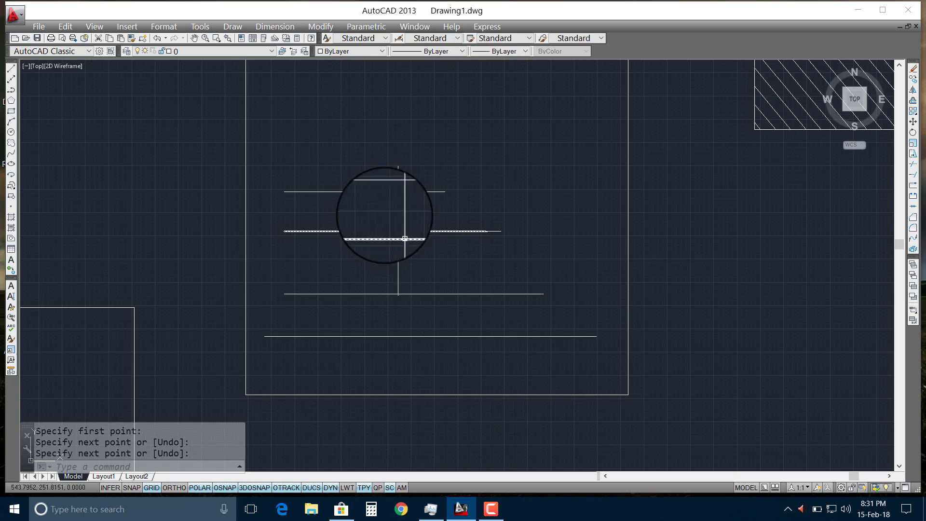
key(Return)
click(262, 167)
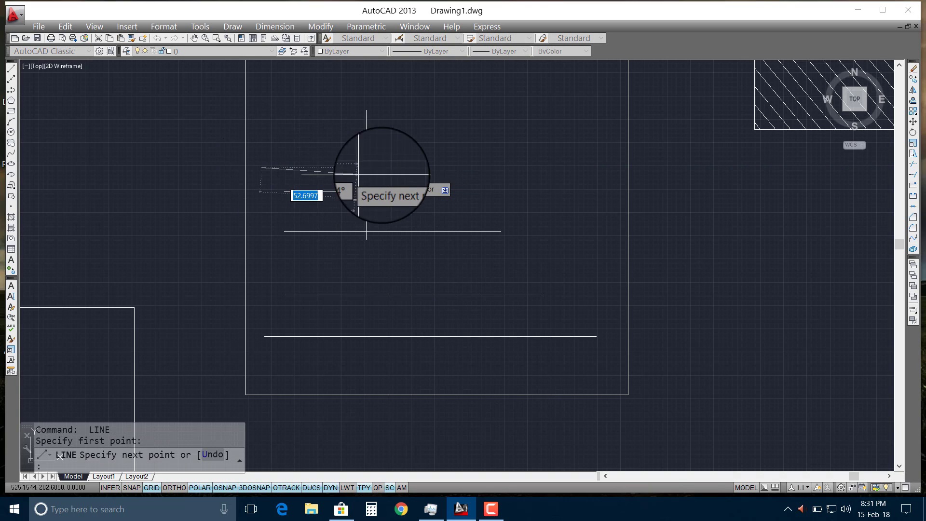
click(513, 166)
key(Return)
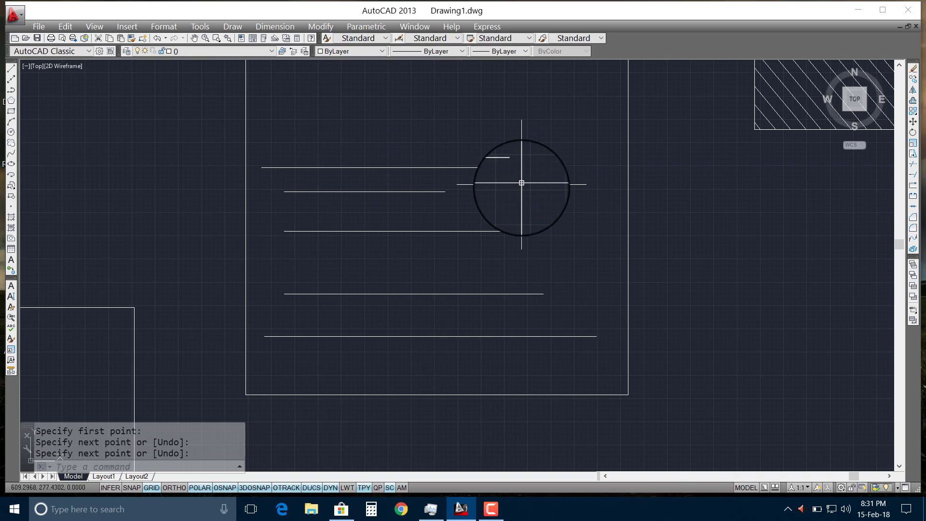
Draw a short vertical line at the left end of the bottom line
text(l)
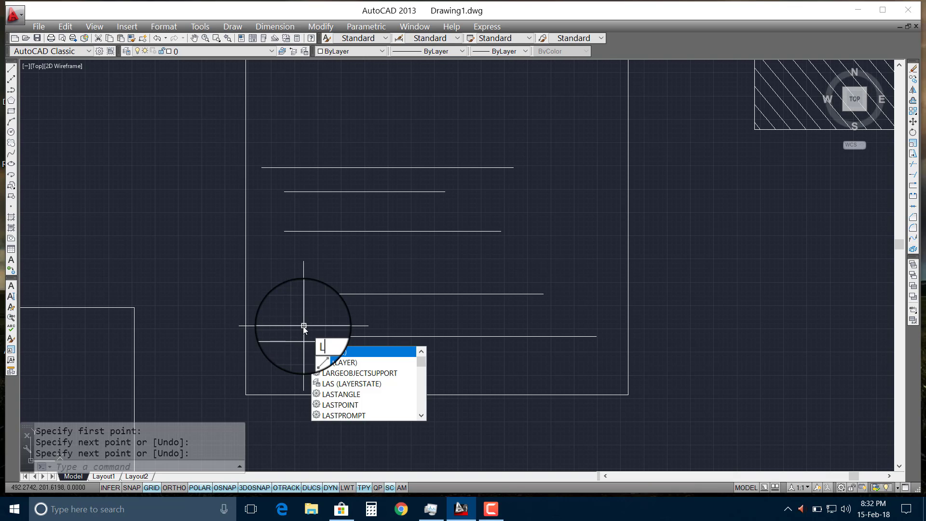
key(Return)
click(264, 311)
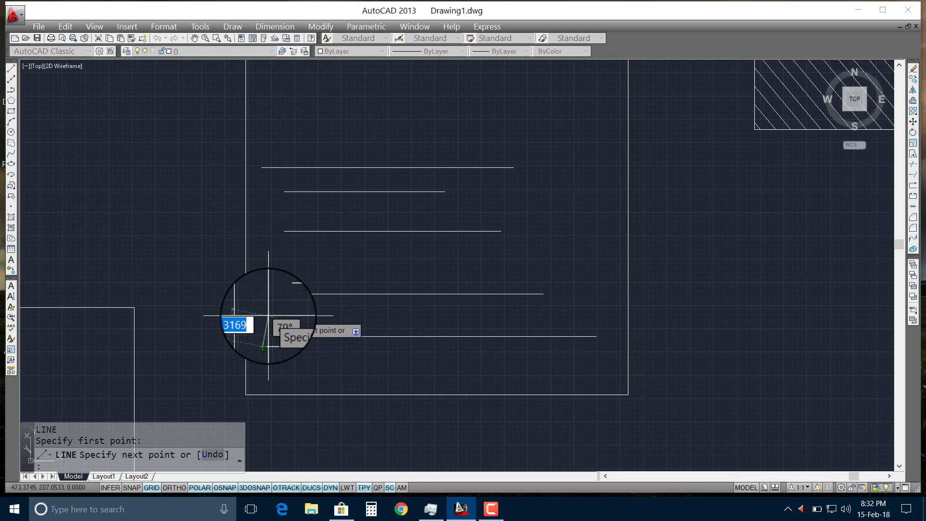
click(265, 336)
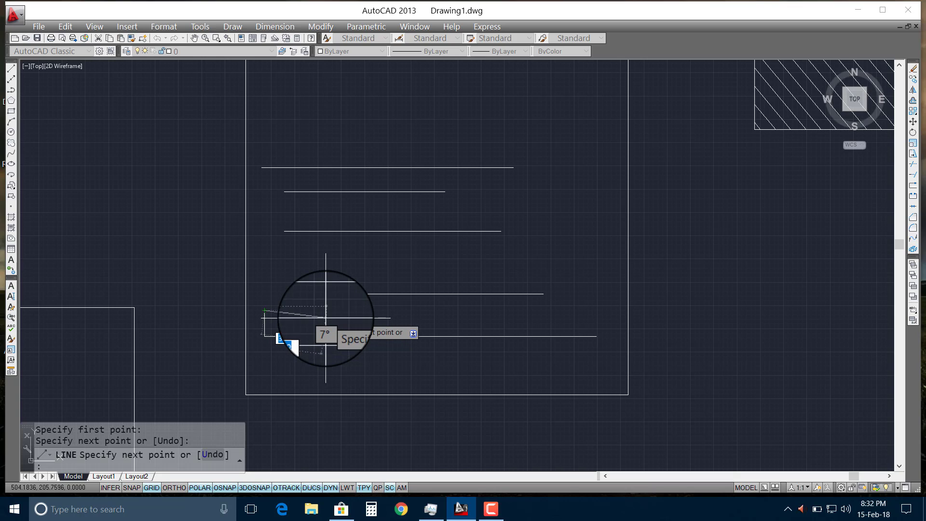
key(Escape)
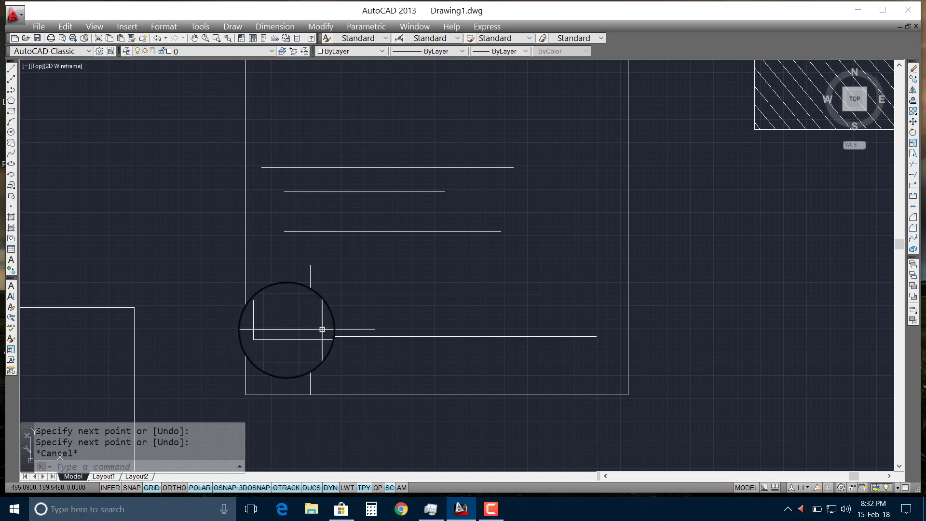
scroll(256, 323, up, 2)
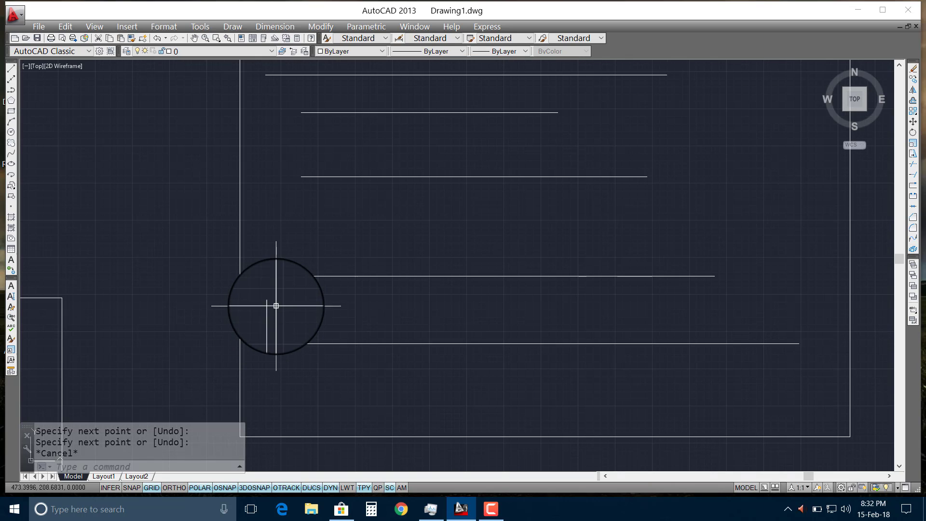
click(270, 314)
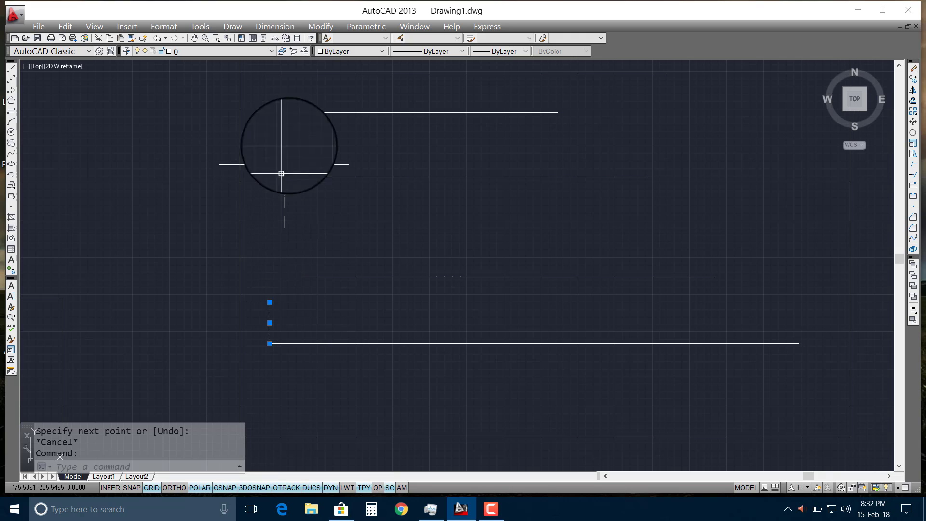
click(318, 113)
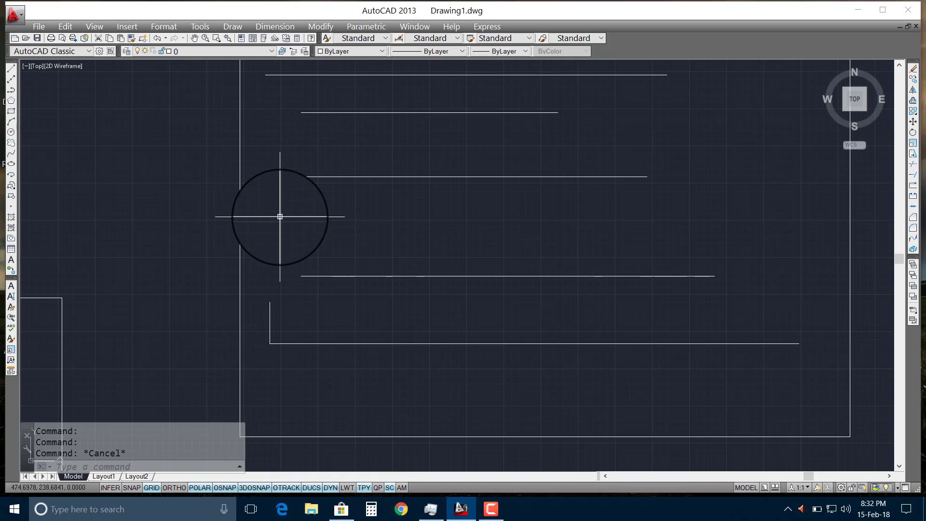
text(ex)
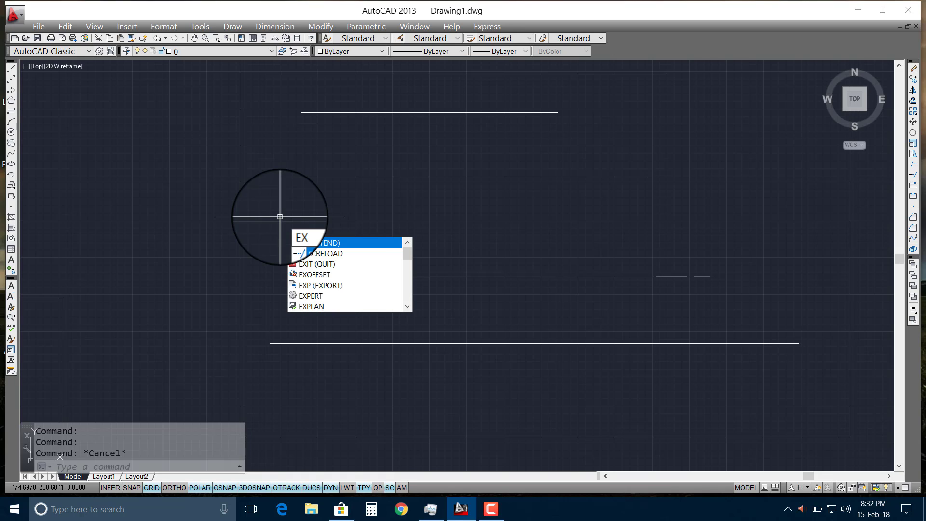
key(Return)
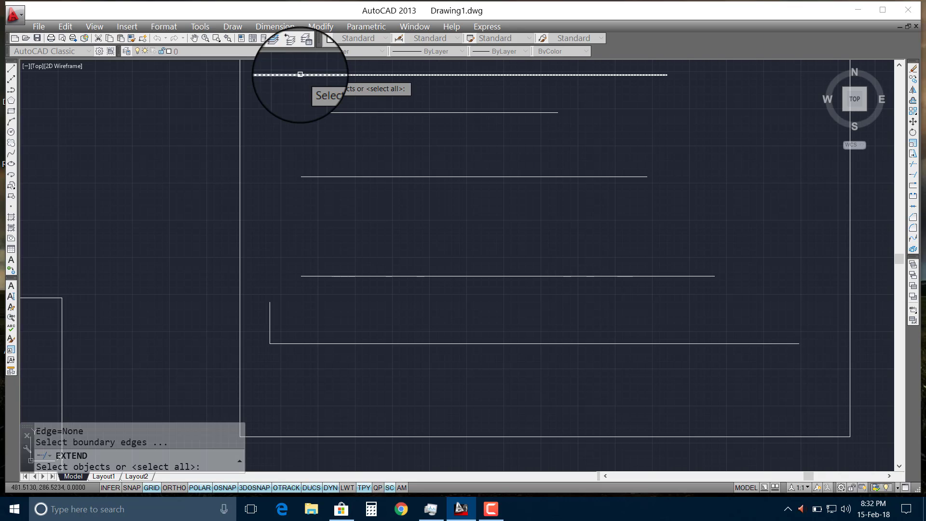
click(300, 75)
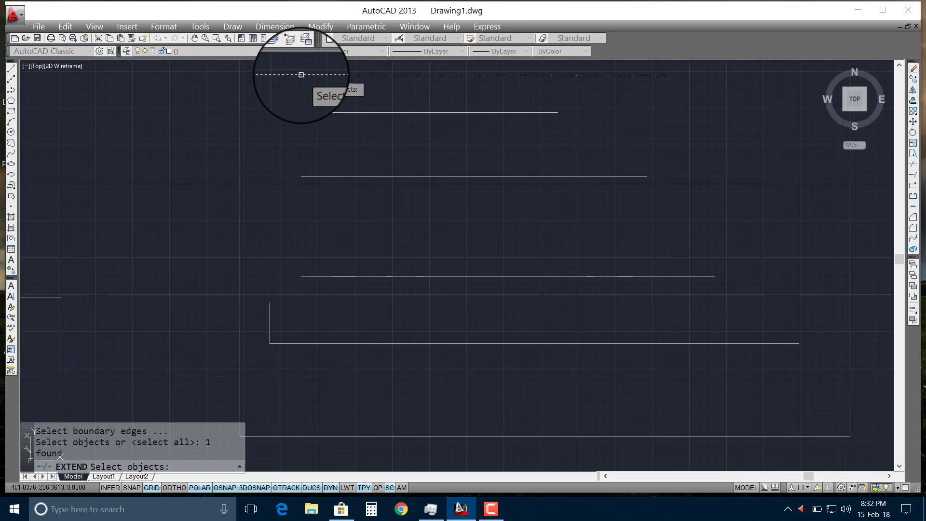
key(Return)
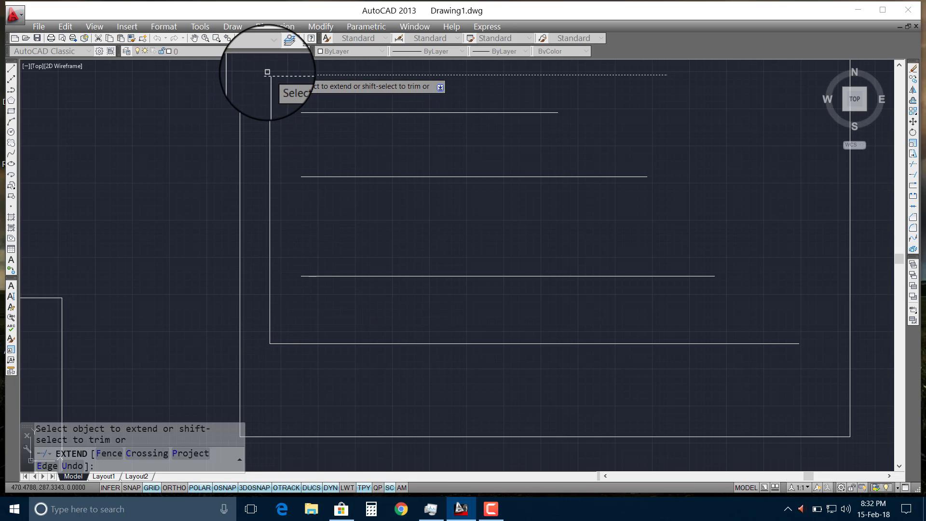
scroll(271, 72, up, 4)
scroll(274, 78, down, 2)
scroll(285, 115, down, 2)
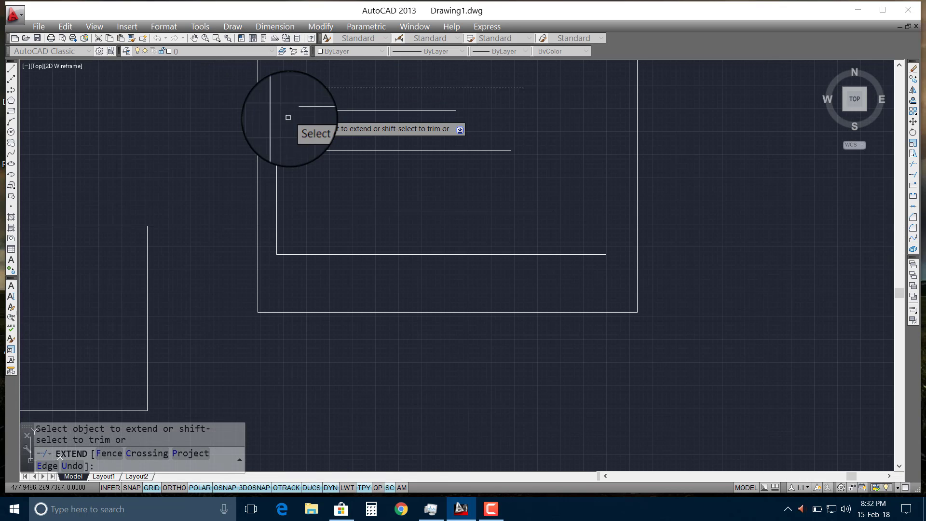
scroll(289, 119, up, 2)
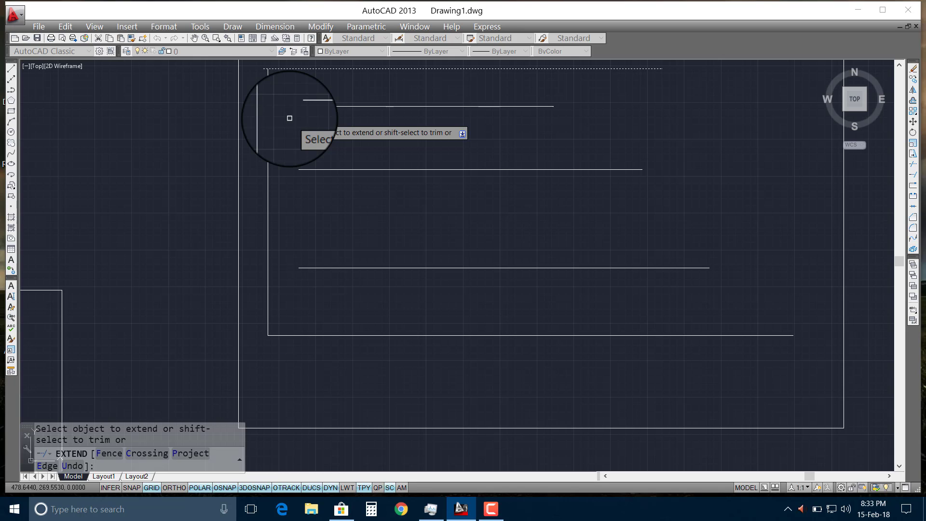
key(Escape)
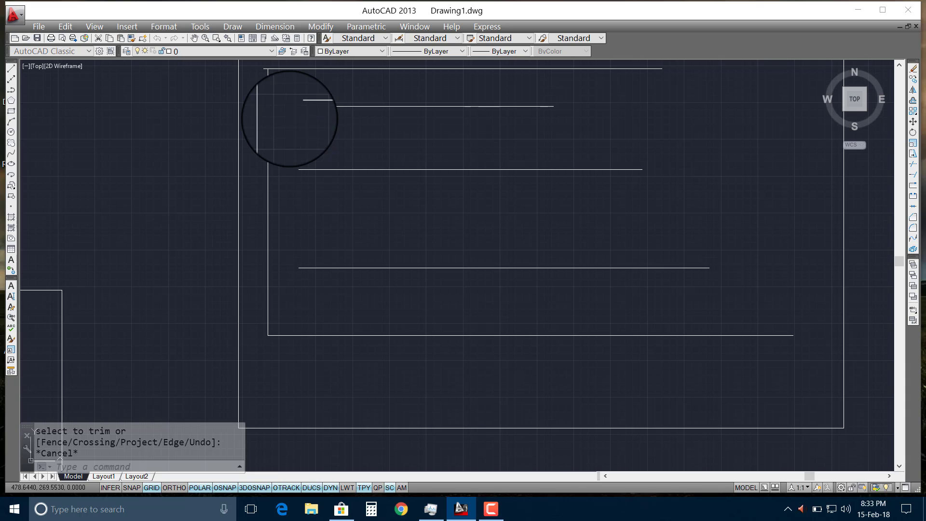
text(u)
key(Return)
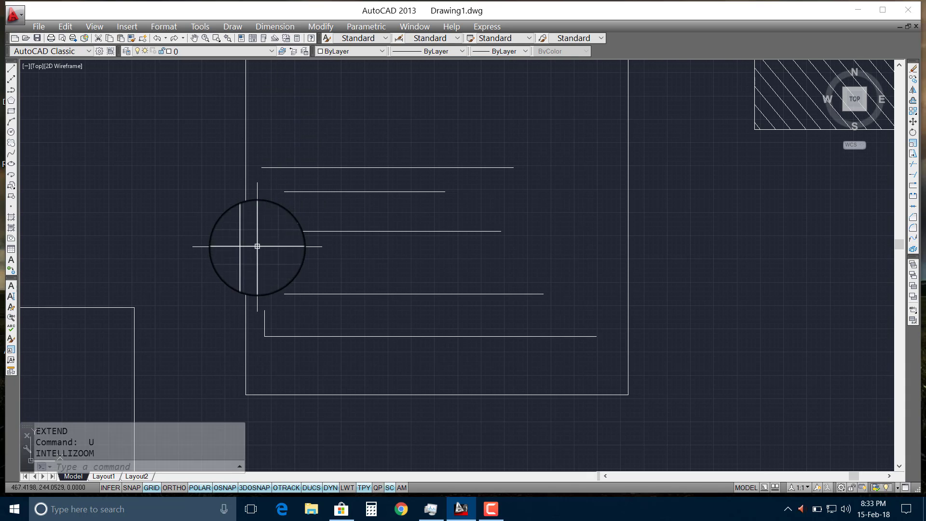
scroll(268, 302, up, 2)
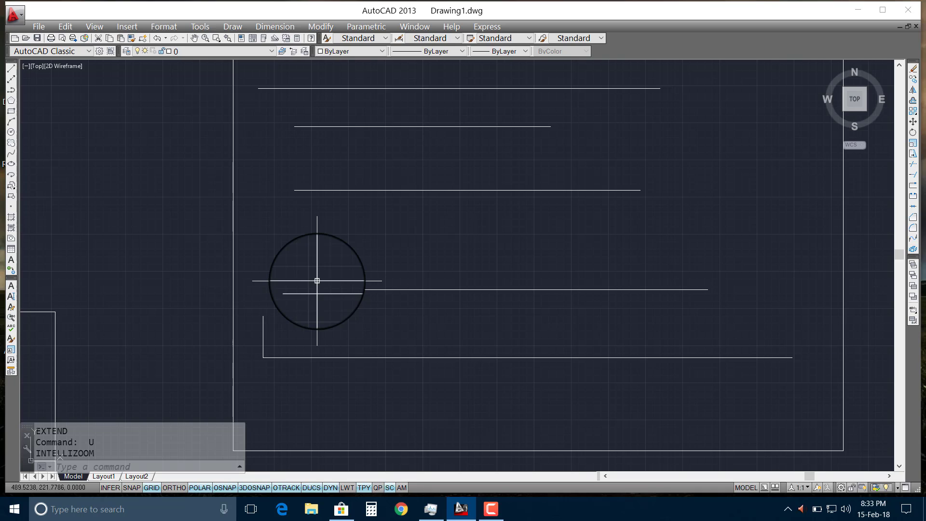
text(Ex)
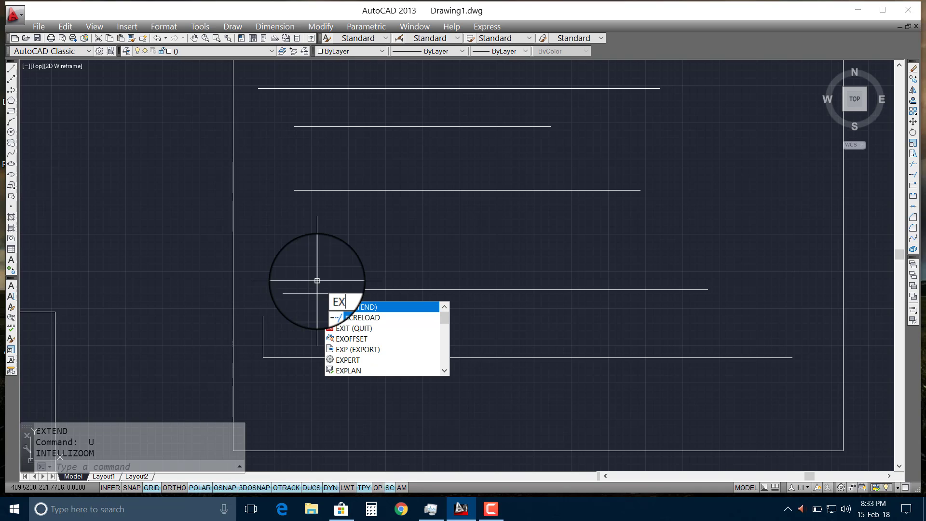
key(Return)
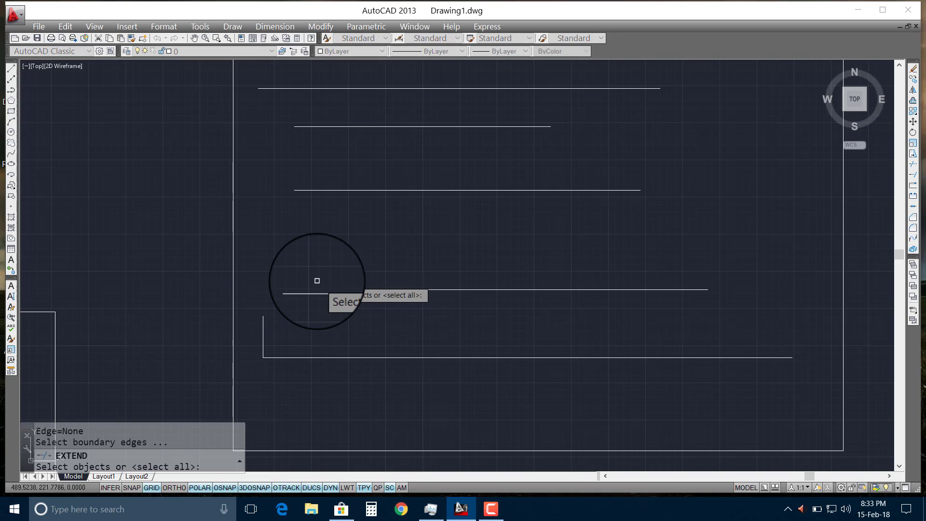
key(Return)
click(316, 286)
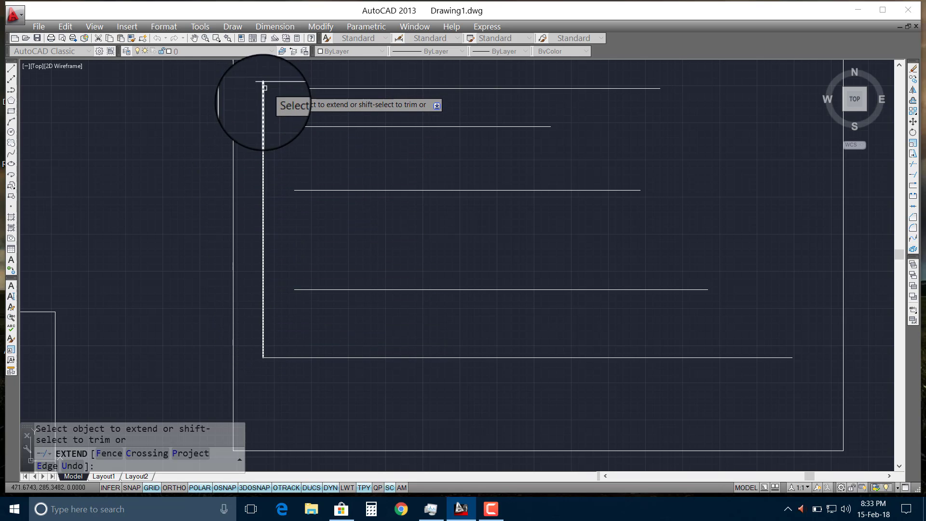
key(Escape)
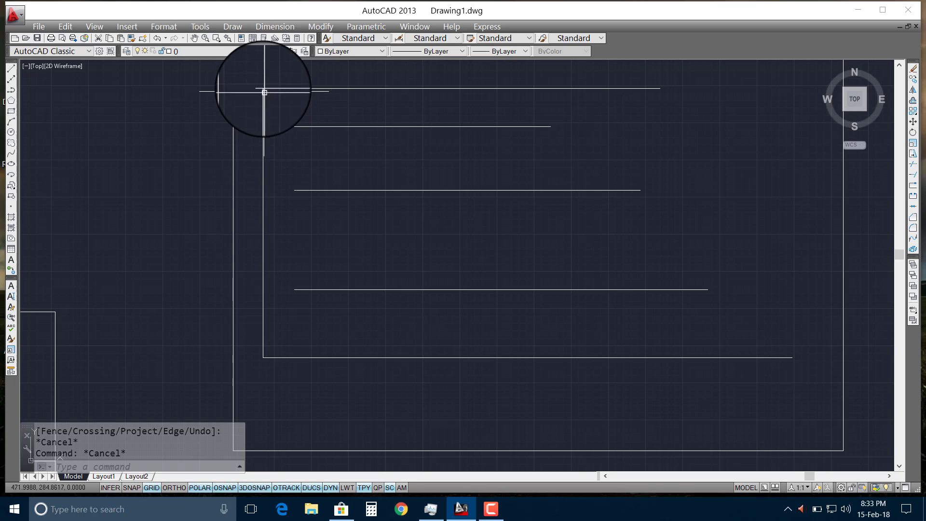
mouse_move(292, 126)
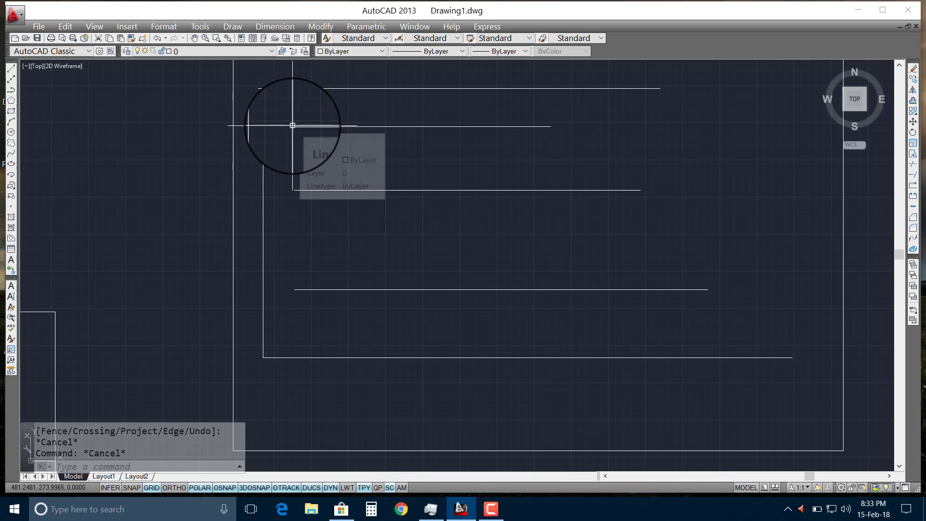
text(u)
key(Return)
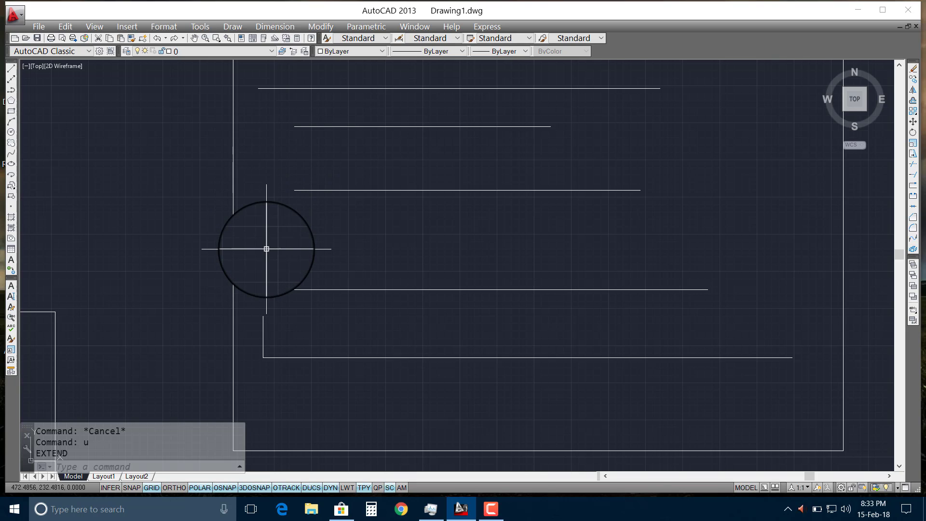
text(EX)
With EXTEND's Edge mode set to Extend, lengthen the short vertical line up to the second horizontal line
key(Return)
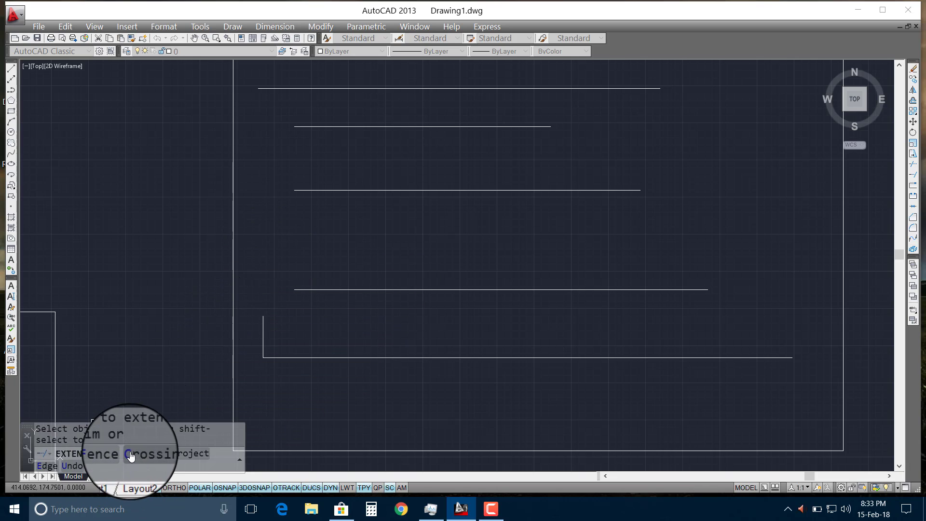
click(52, 469)
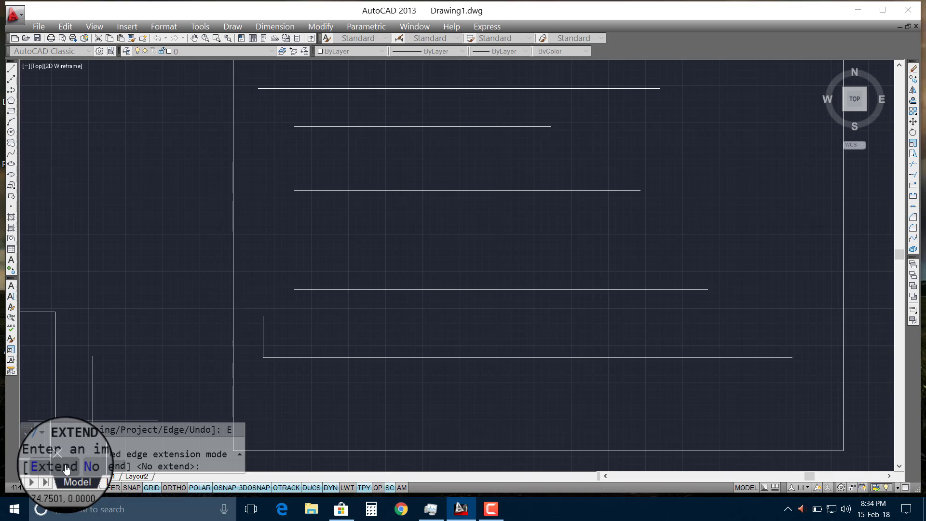
click(66, 468)
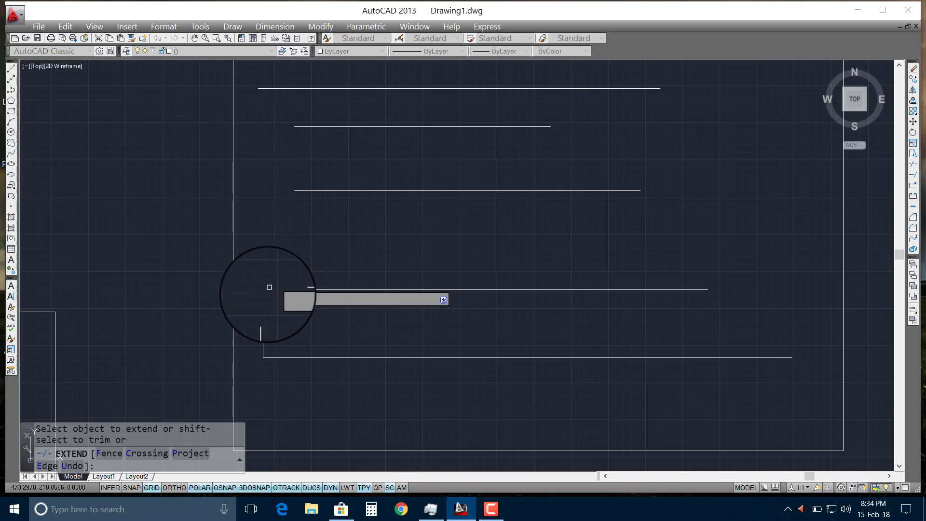
click(265, 325)
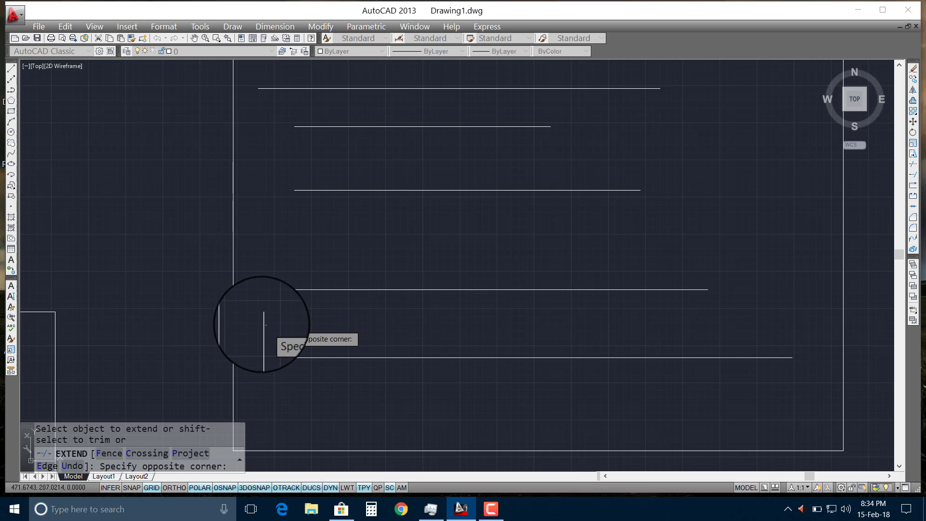
click(256, 324)
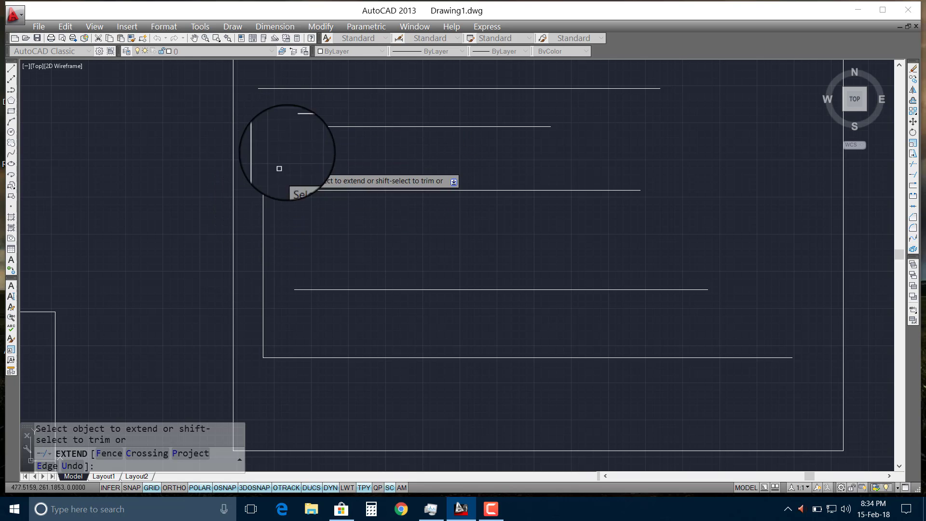
Extend the second horizontal line's left end to the vertical line, then end EXTEND
click(305, 126)
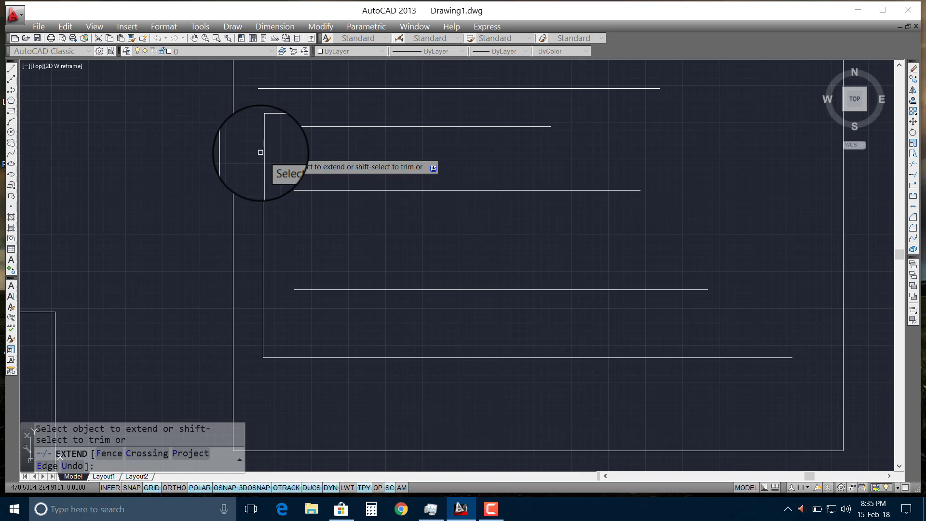
key(Escape)
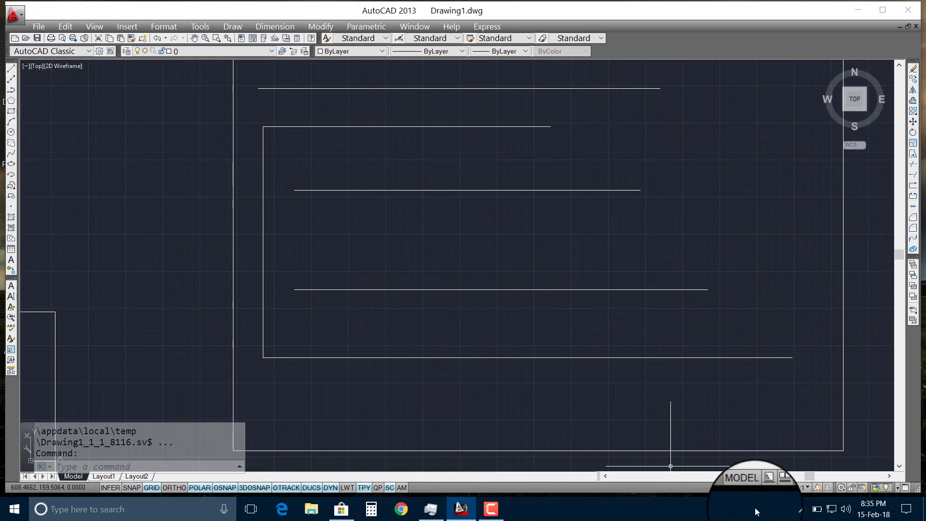
click(491, 514)
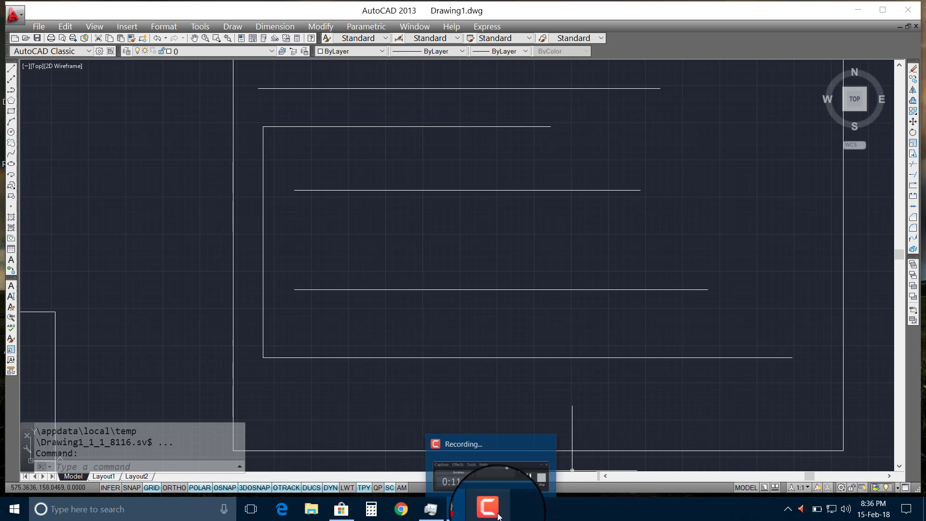
mouse_move(492, 509)
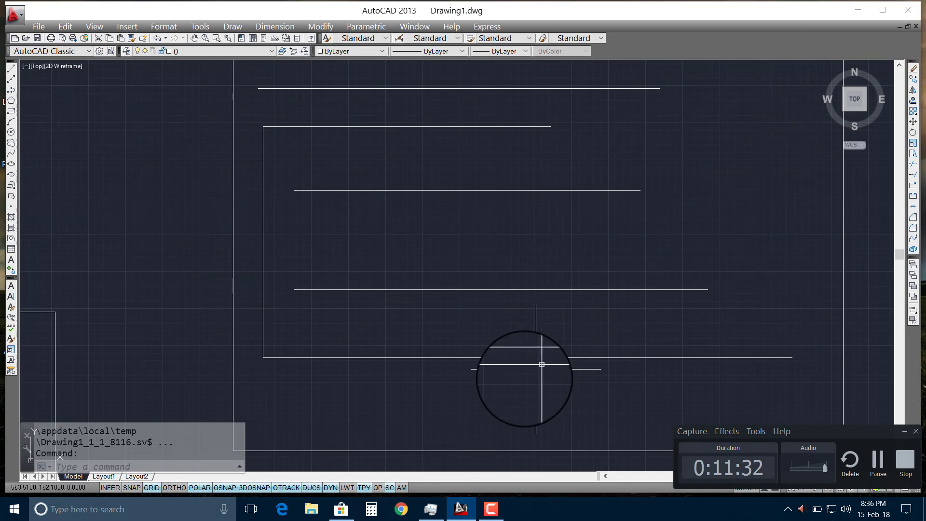
Copy the left vertical line from its lower endpoint to three positions across the frame
click(542, 365)
click(505, 380)
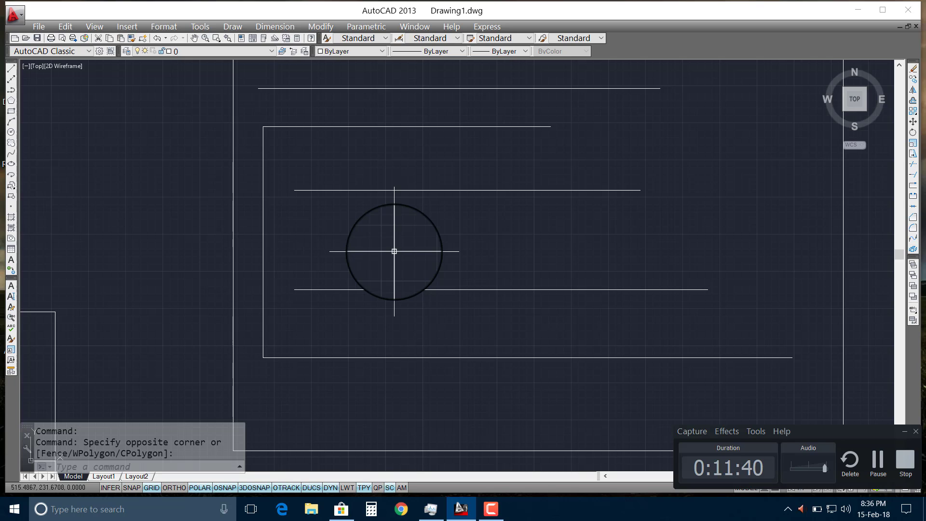
text(co)
key(Return)
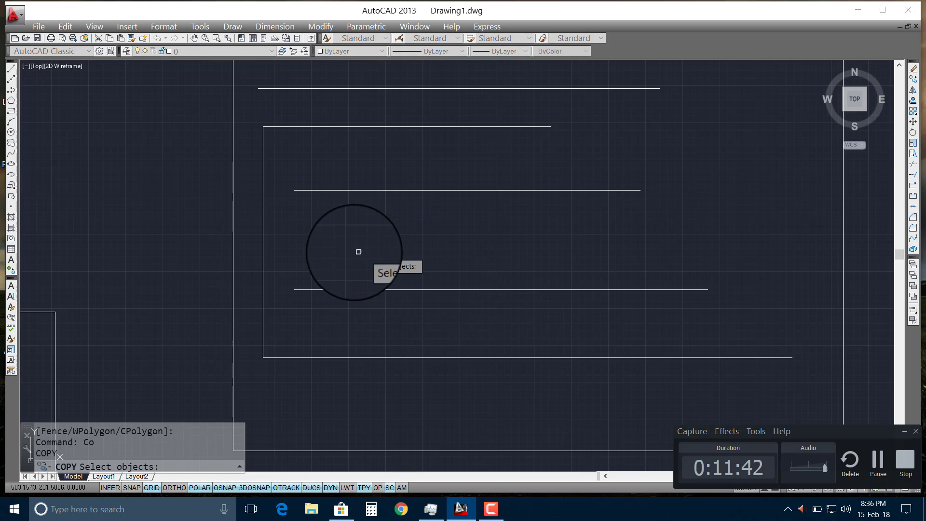
click(279, 229)
click(256, 241)
key(Return)
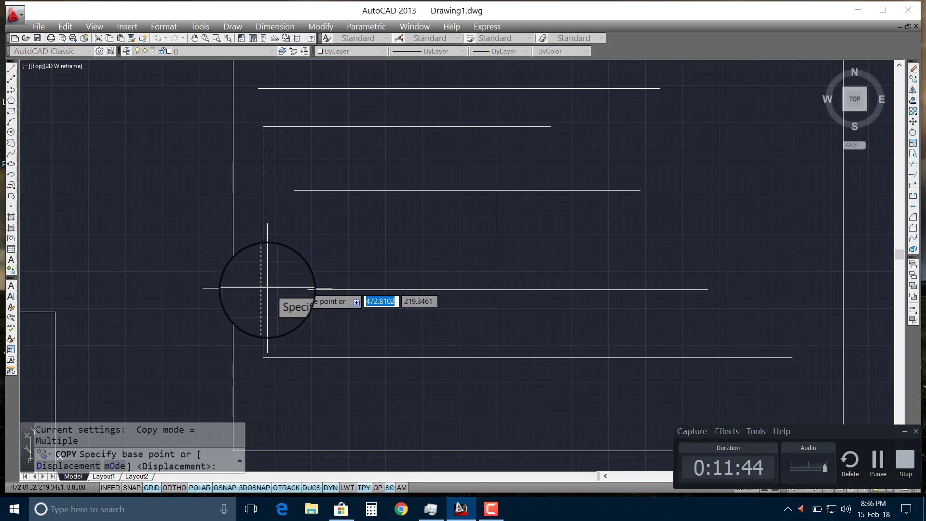
click(264, 357)
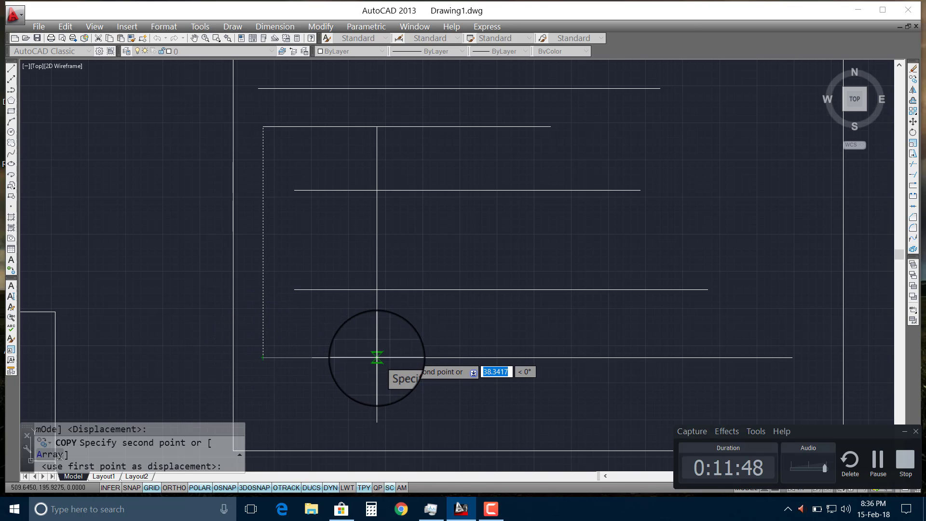
click(486, 358)
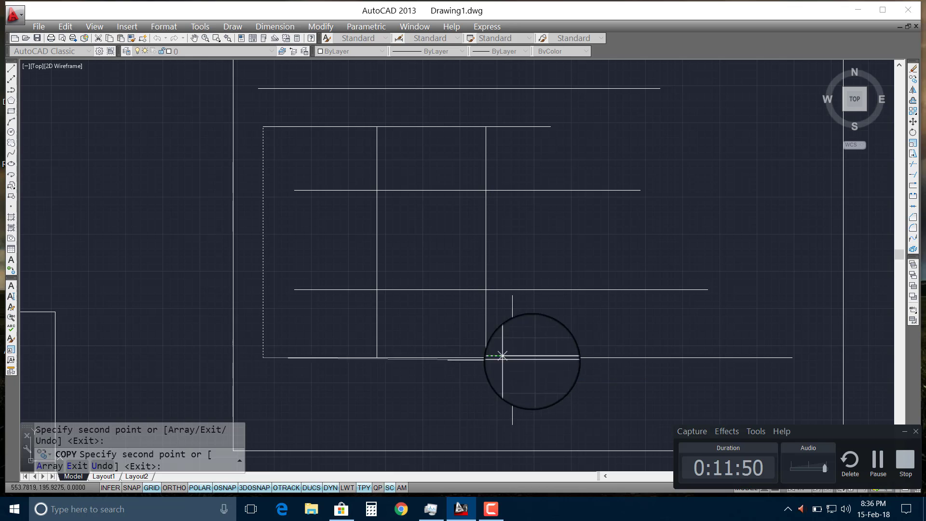
click(612, 364)
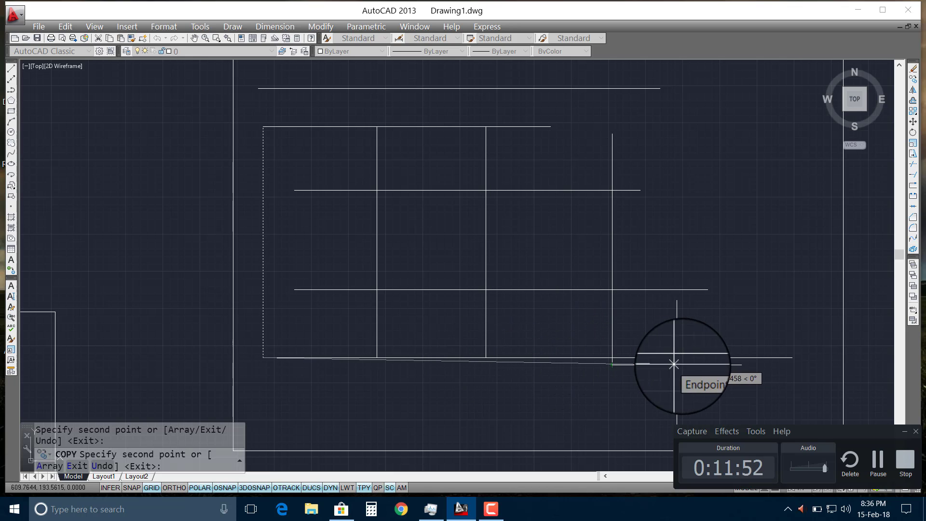
click(792, 358)
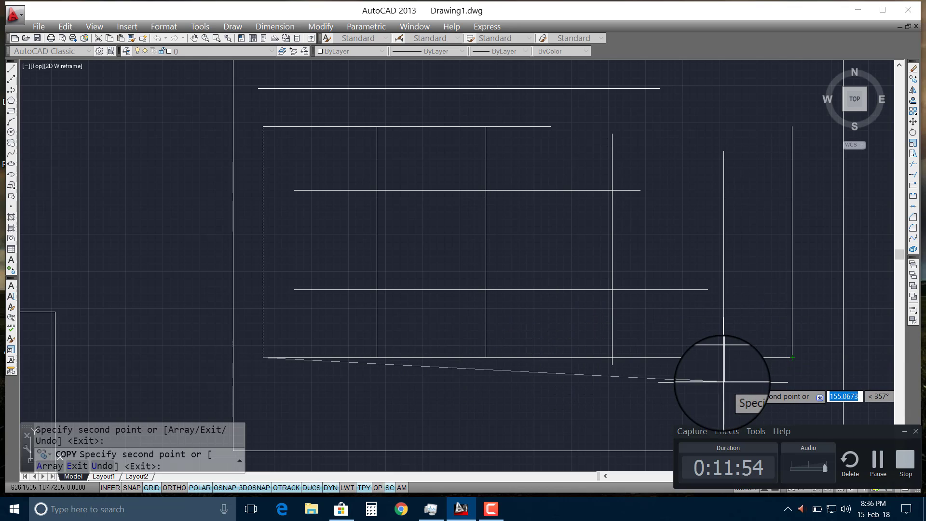
key(Escape)
text(TR)
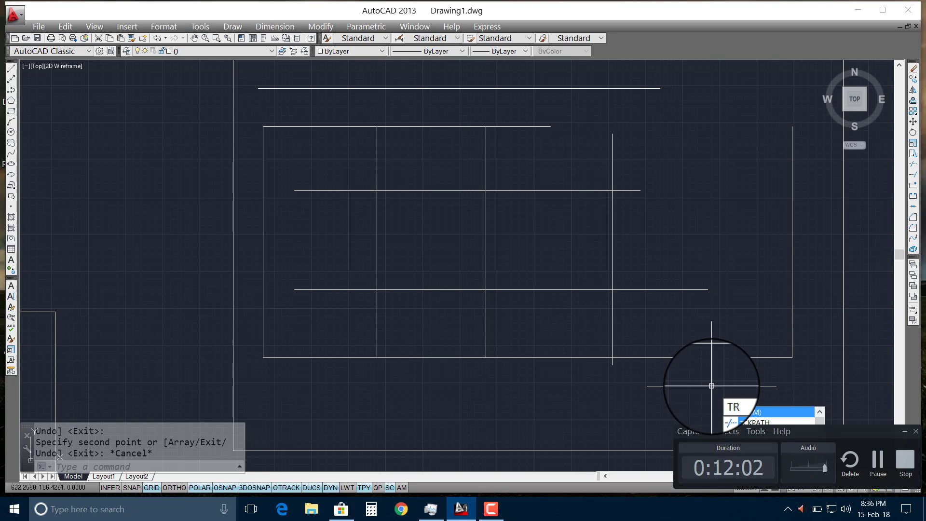
Trim the lower horizontal line back to the rightmost interior vertical line
key(Return)
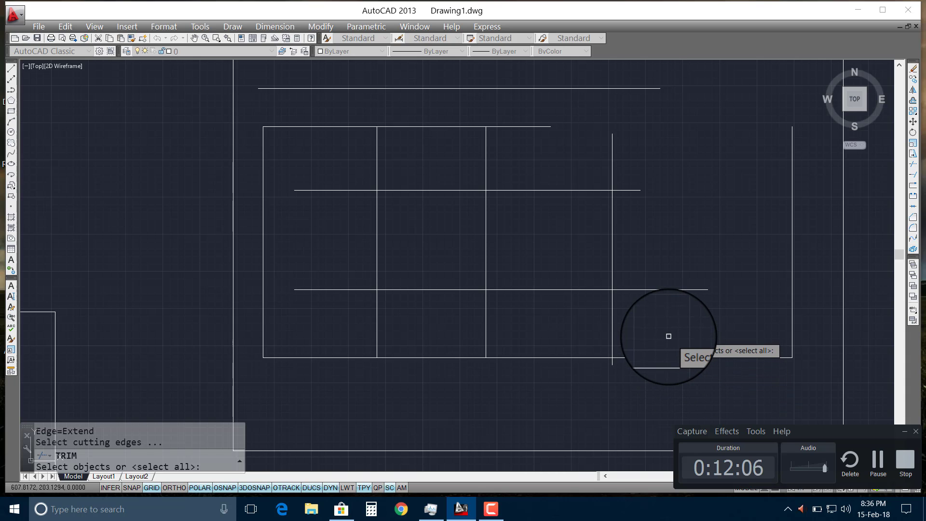
scroll(669, 336, up, 2)
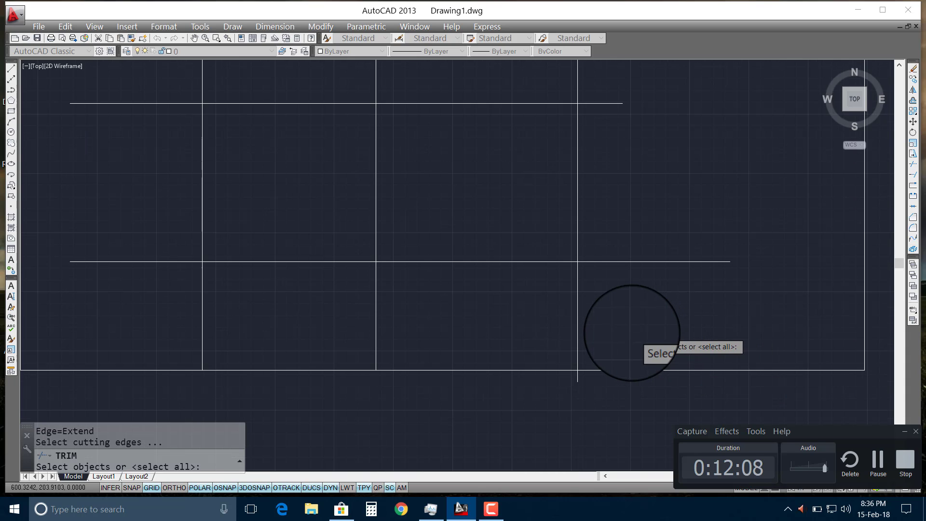
scroll(630, 333, down, 2)
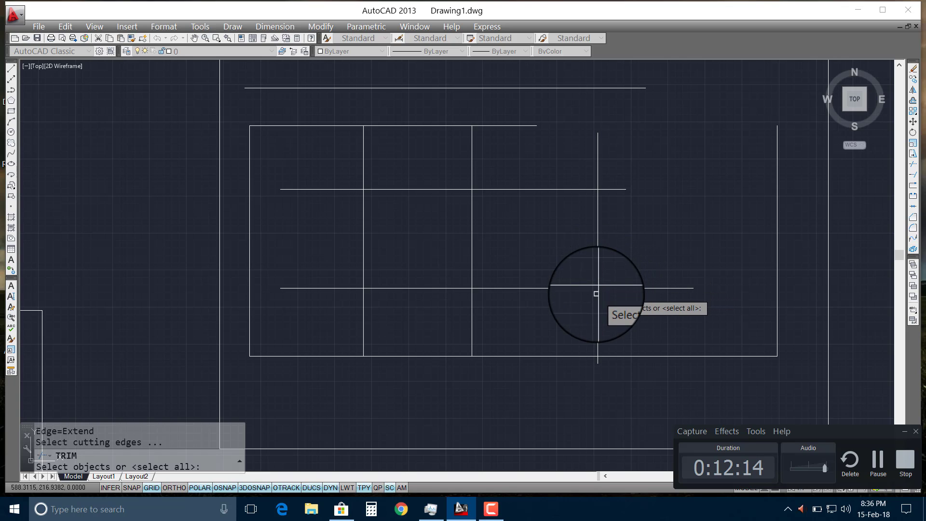
scroll(597, 294, up, 2)
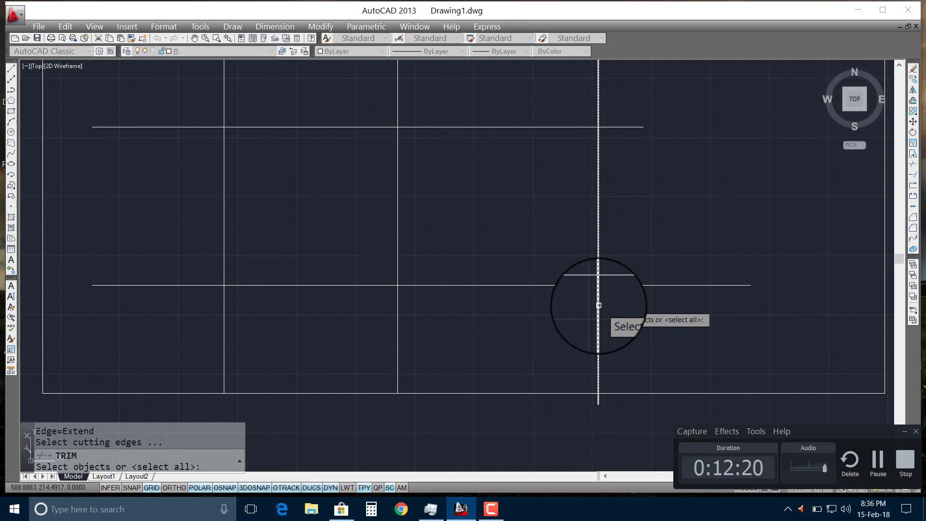
click(599, 305)
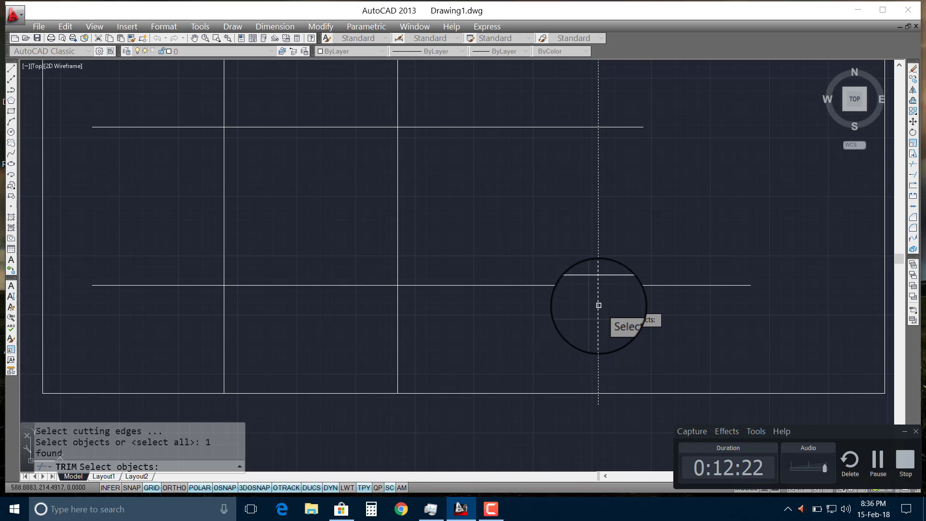
key(Return)
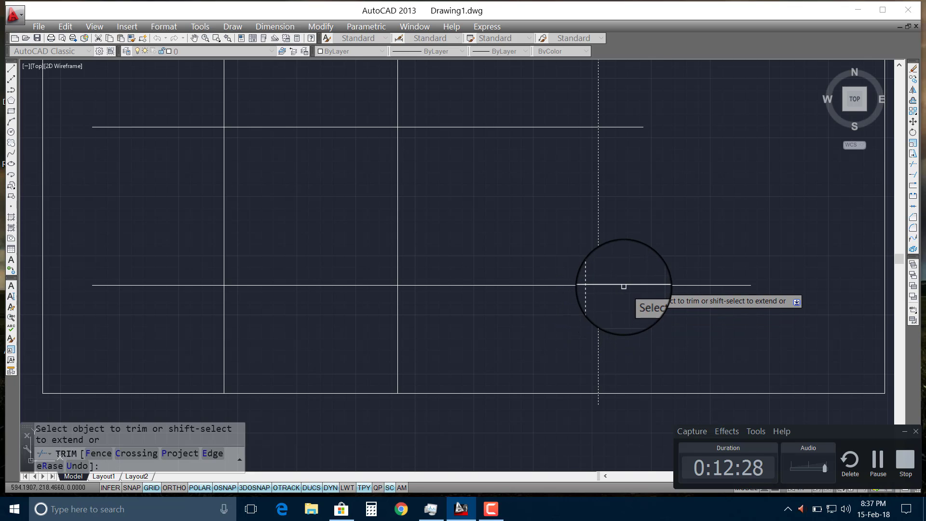
click(620, 285)
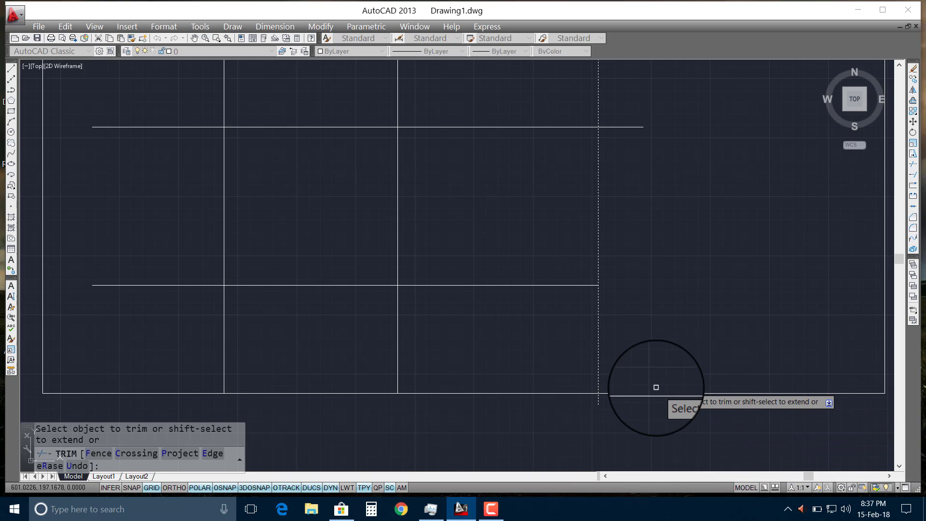
key(Escape)
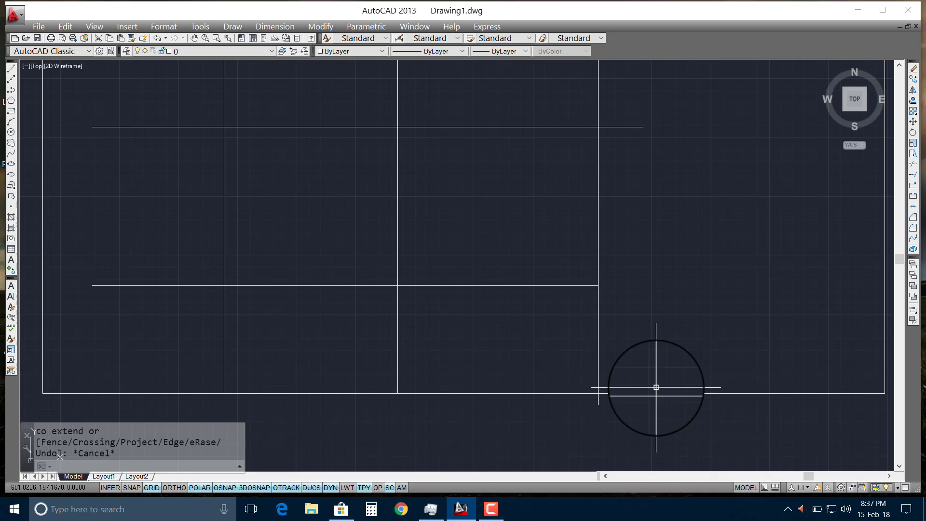
Trim away the three interior verticals' middle segments and the upper horizontal piece, using all edges
text(t)
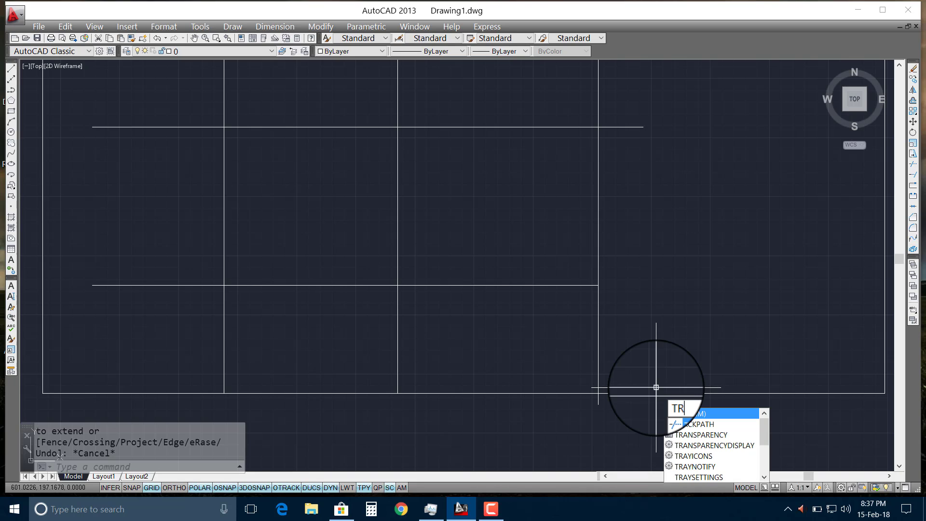
key(Return)
key(Return)
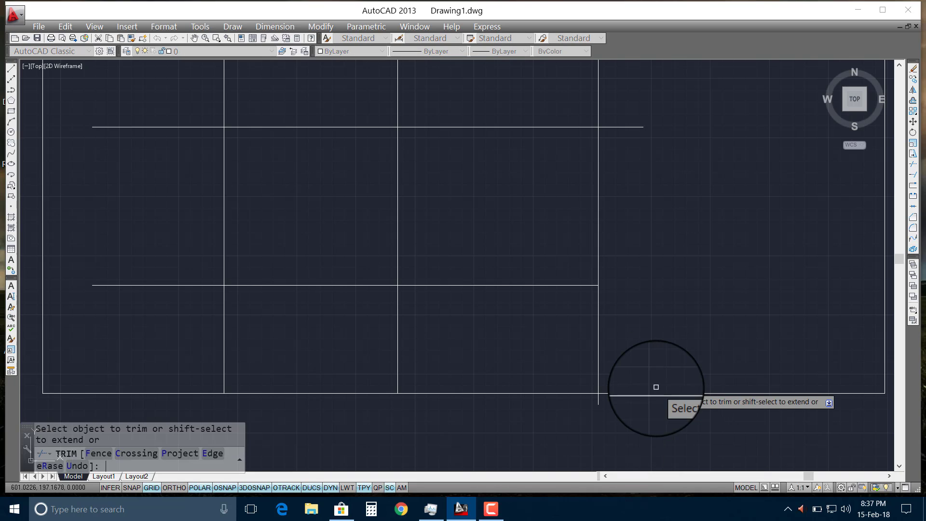
scroll(616, 362, down, 2)
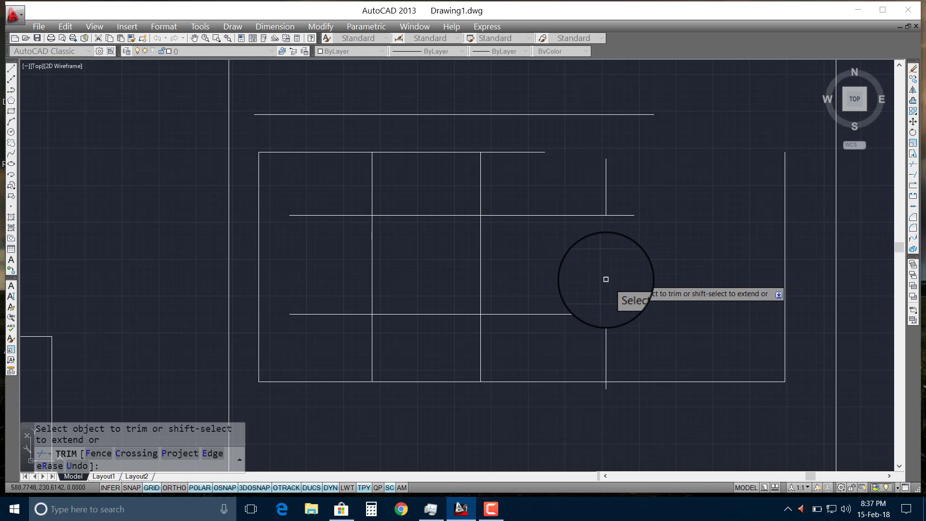
click(606, 280)
click(446, 216)
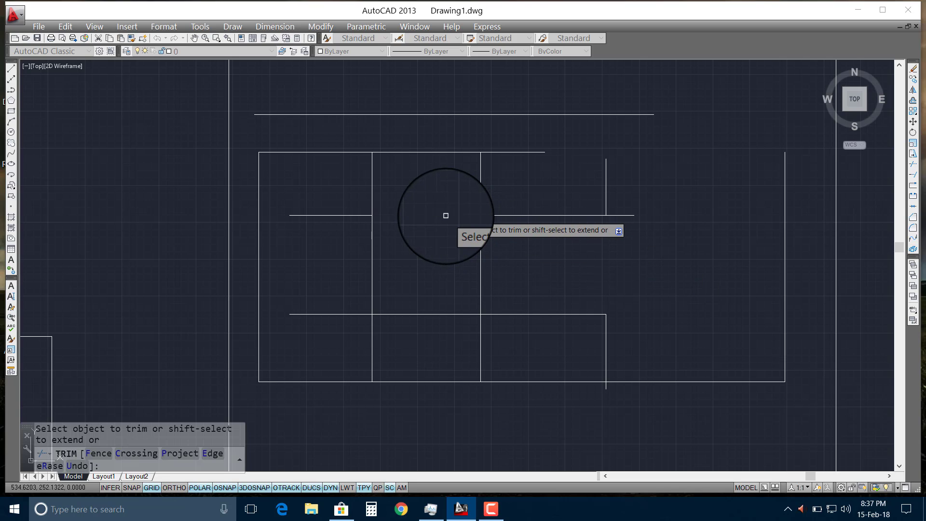
click(372, 269)
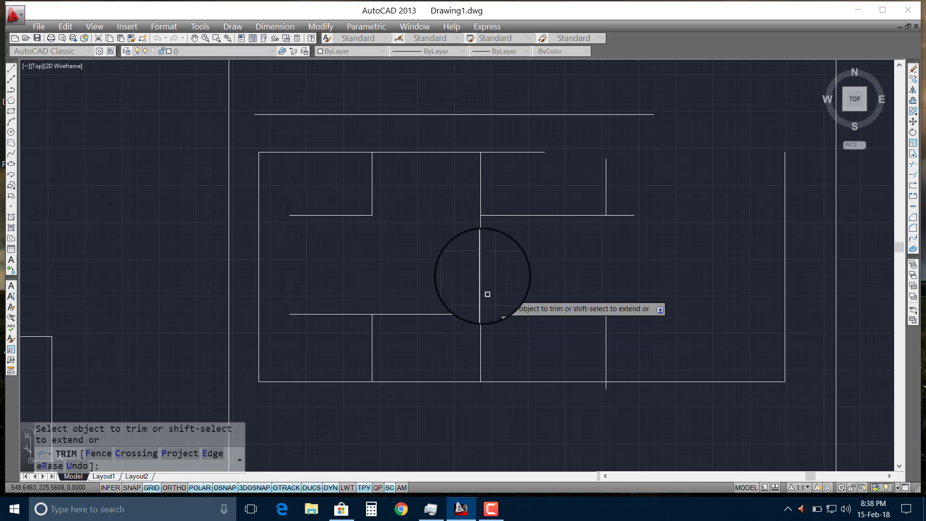
click(481, 270)
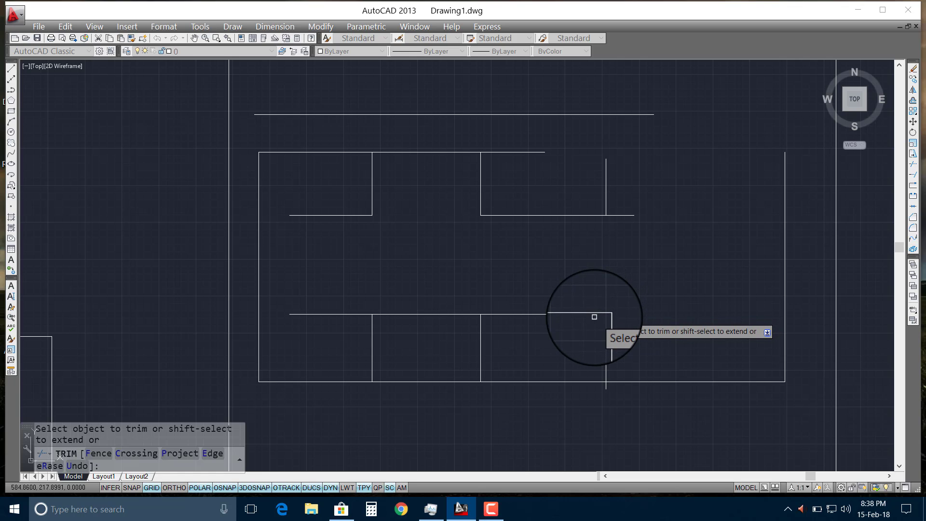
click(490, 512)
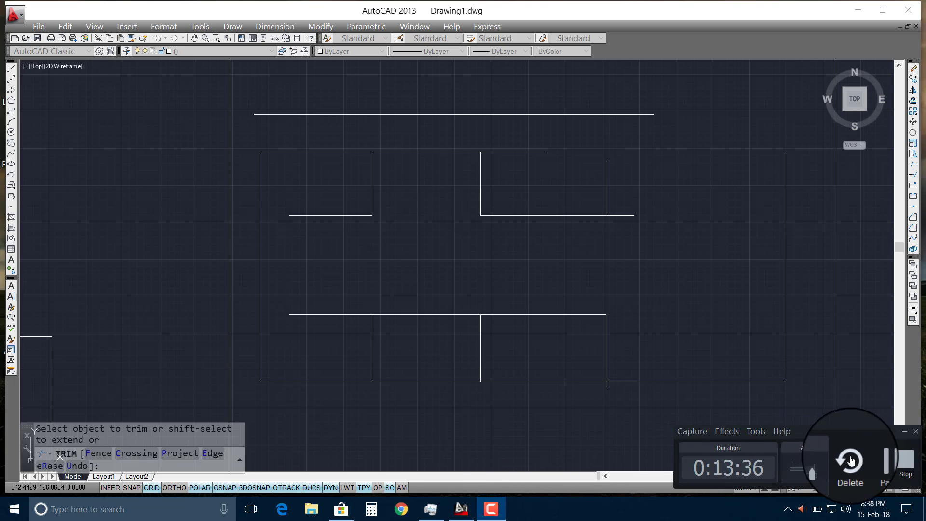
click(901, 459)
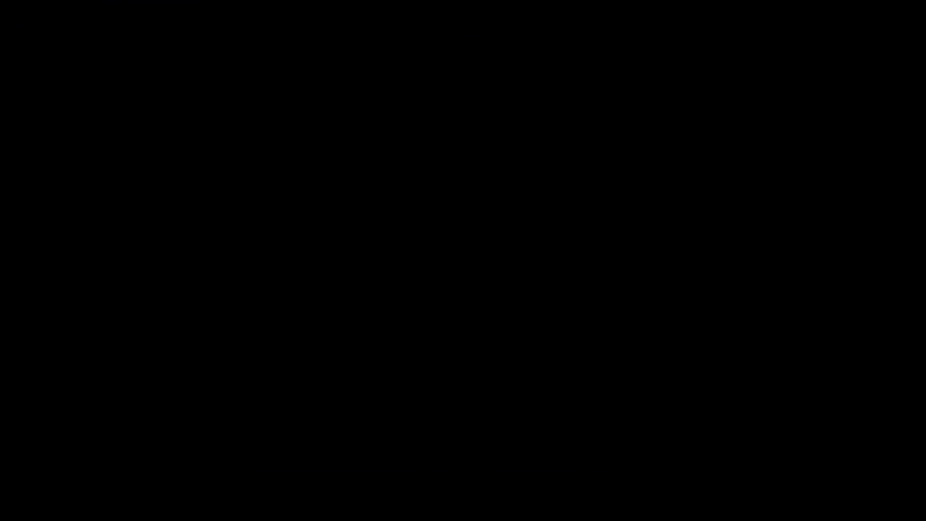